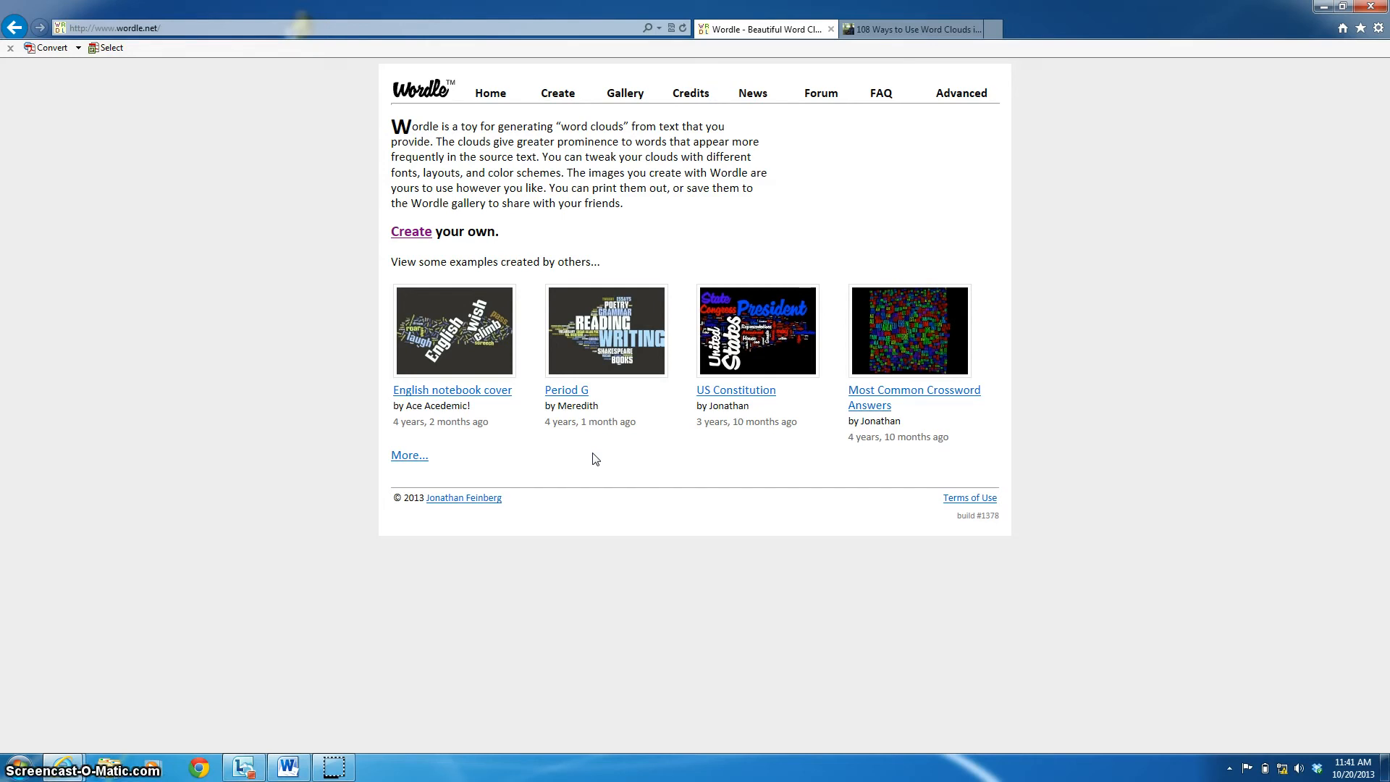
- Switch to the word-cloud ideas article and scroll down through it
{"action": "left_click", "coordinate": [875, 32]}
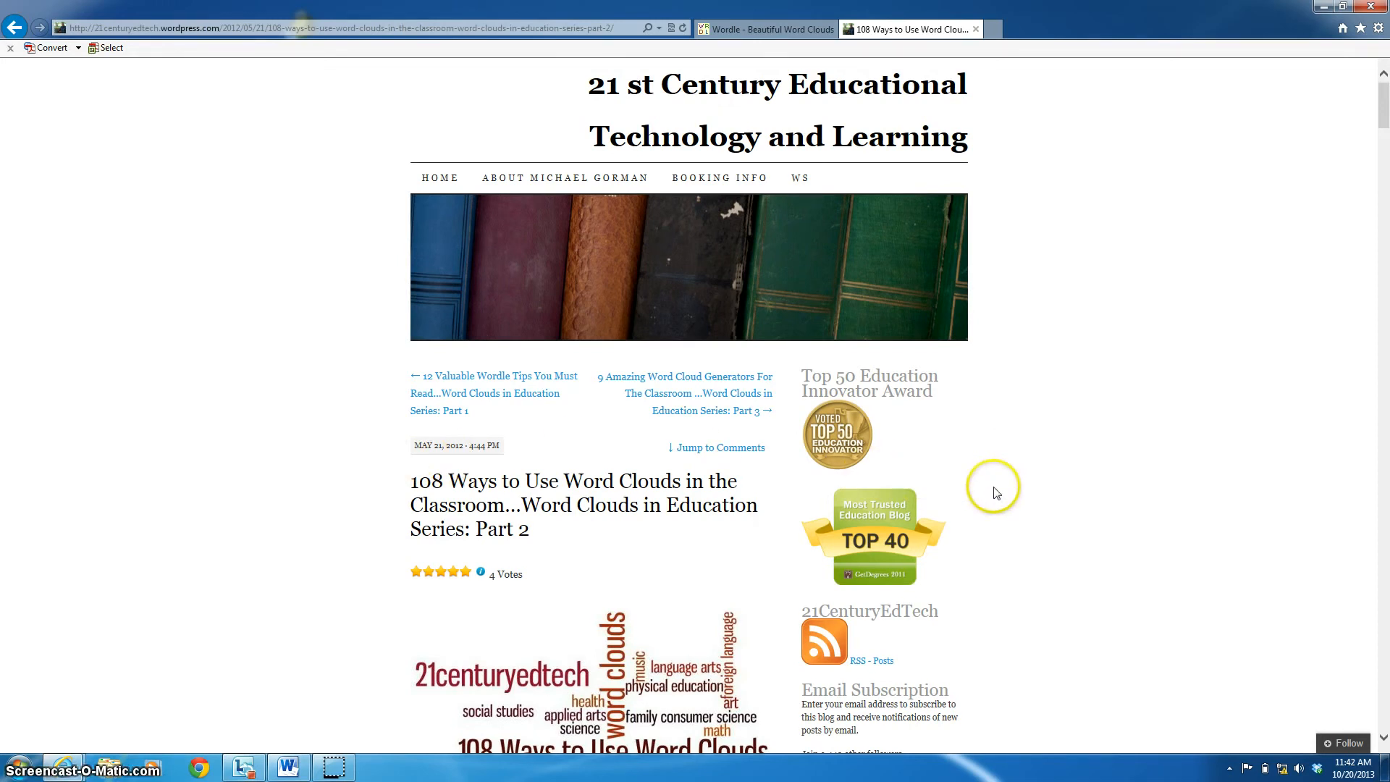
{"action": "scroll", "coordinate": [997, 490], "scroll_direction": "down", "scroll_amount": 3}
{"action": "scroll", "coordinate": [998, 492], "scroll_direction": "down", "scroll_amount": 9}
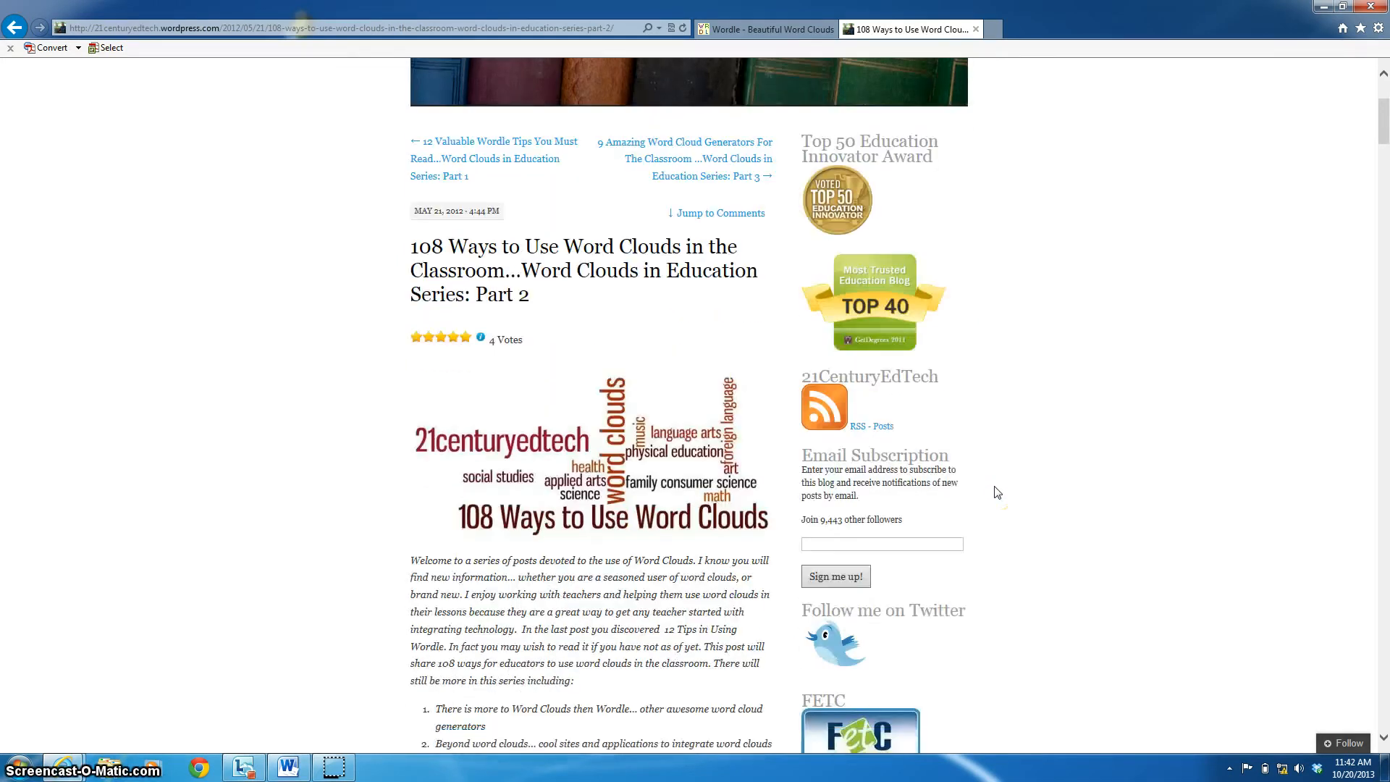
{"action": "scroll", "coordinate": [998, 491], "scroll_direction": "down", "scroll_amount": 1}
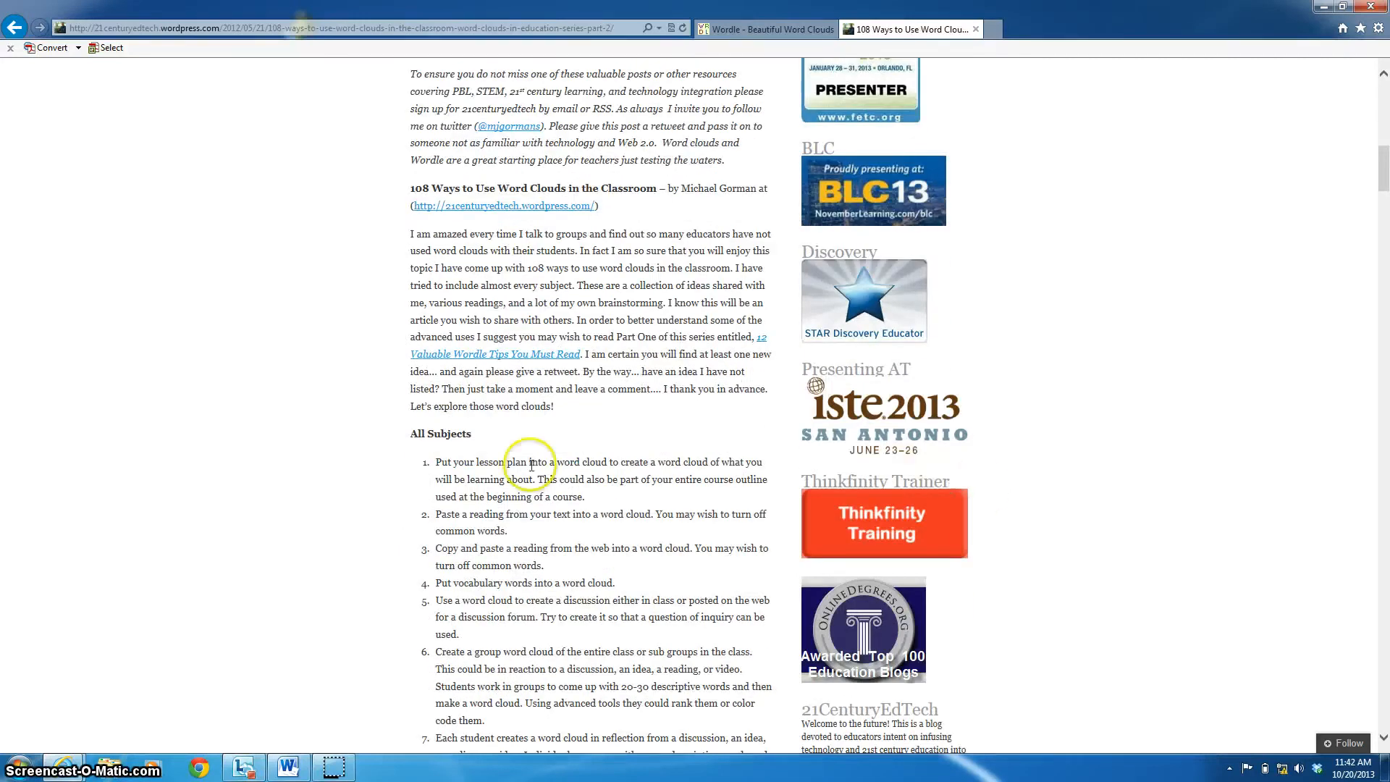
{"action": "scroll", "coordinate": [518, 490], "scroll_direction": "down", "scroll_amount": 10}
{"action": "scroll", "coordinate": [518, 490], "scroll_direction": "down", "scroll_amount": 2}
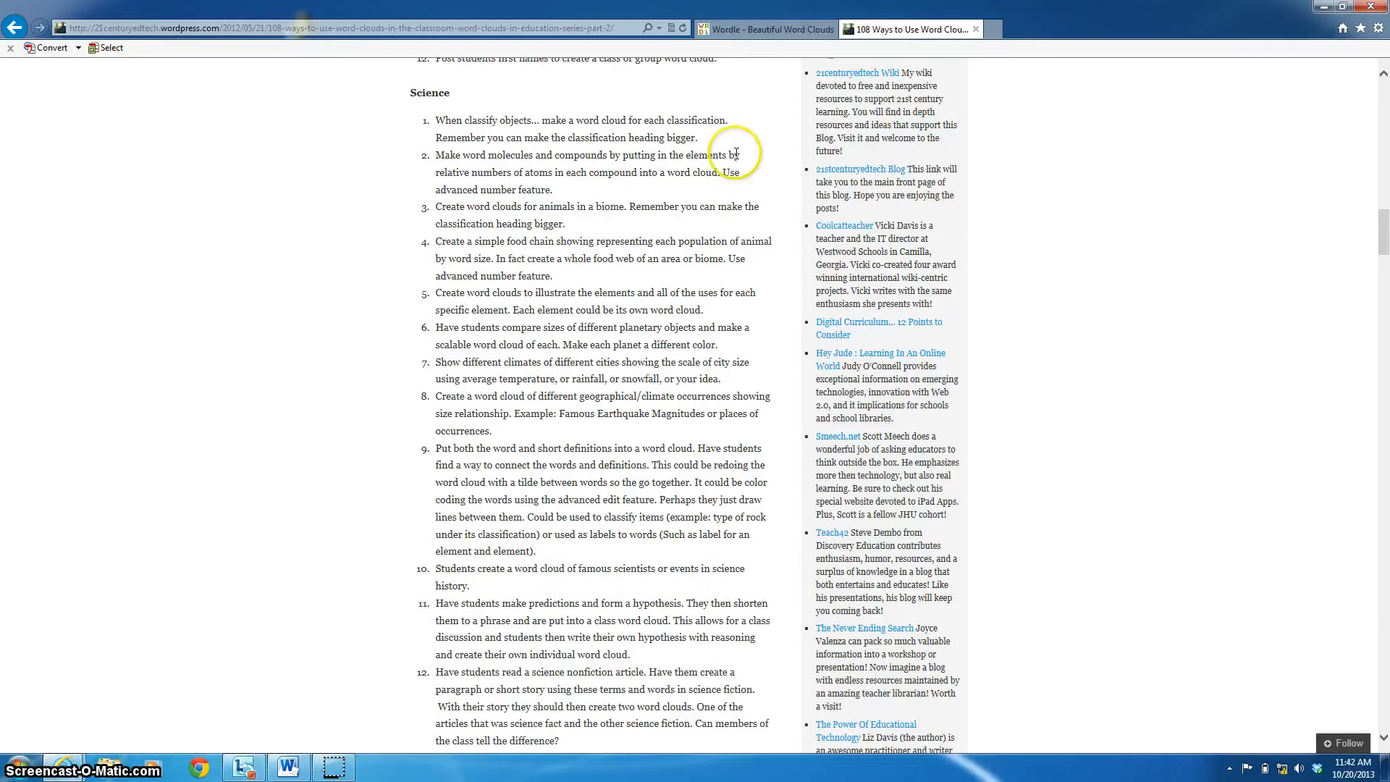
- Return to the Wordle home page and start creating a new word cloud
{"action": "left_click", "coordinate": [782, 35]}
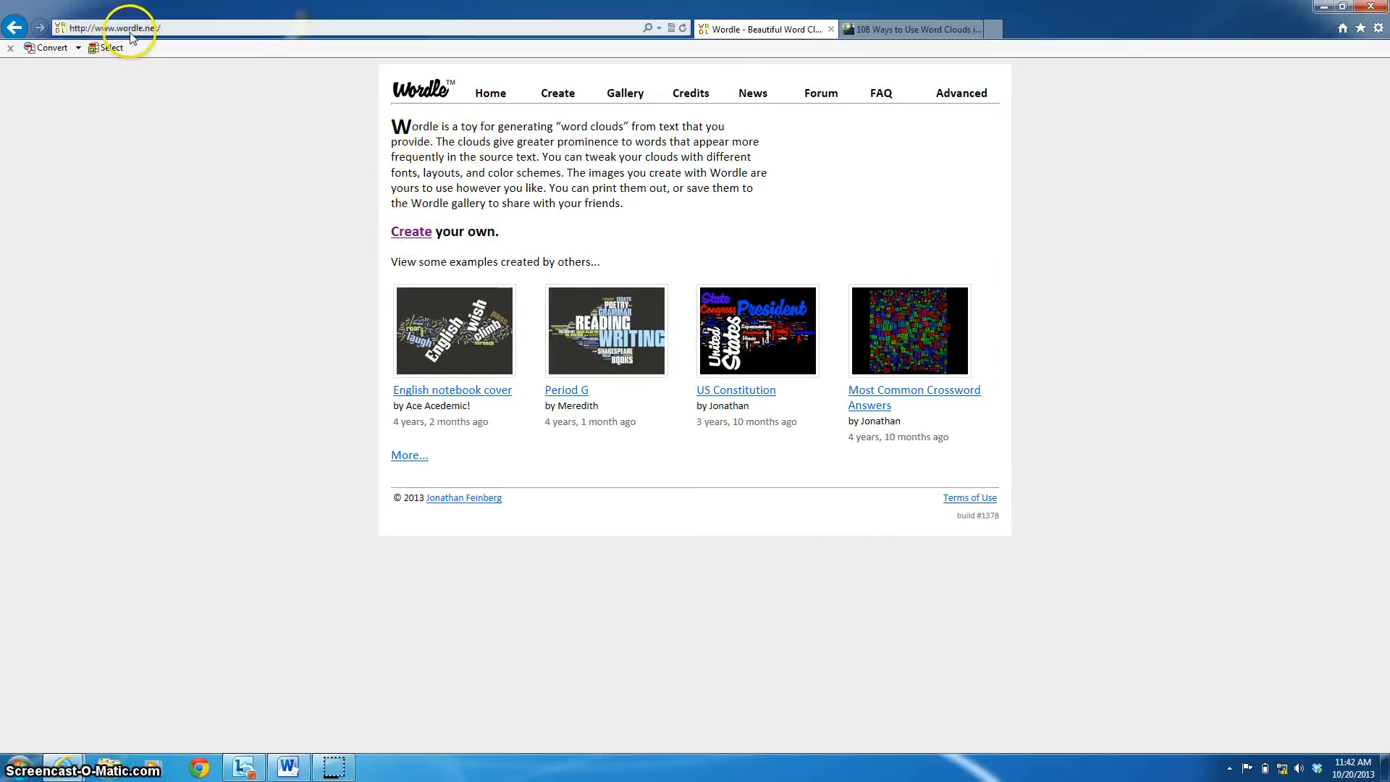
{"action": "left_click", "coordinate": [412, 232]}
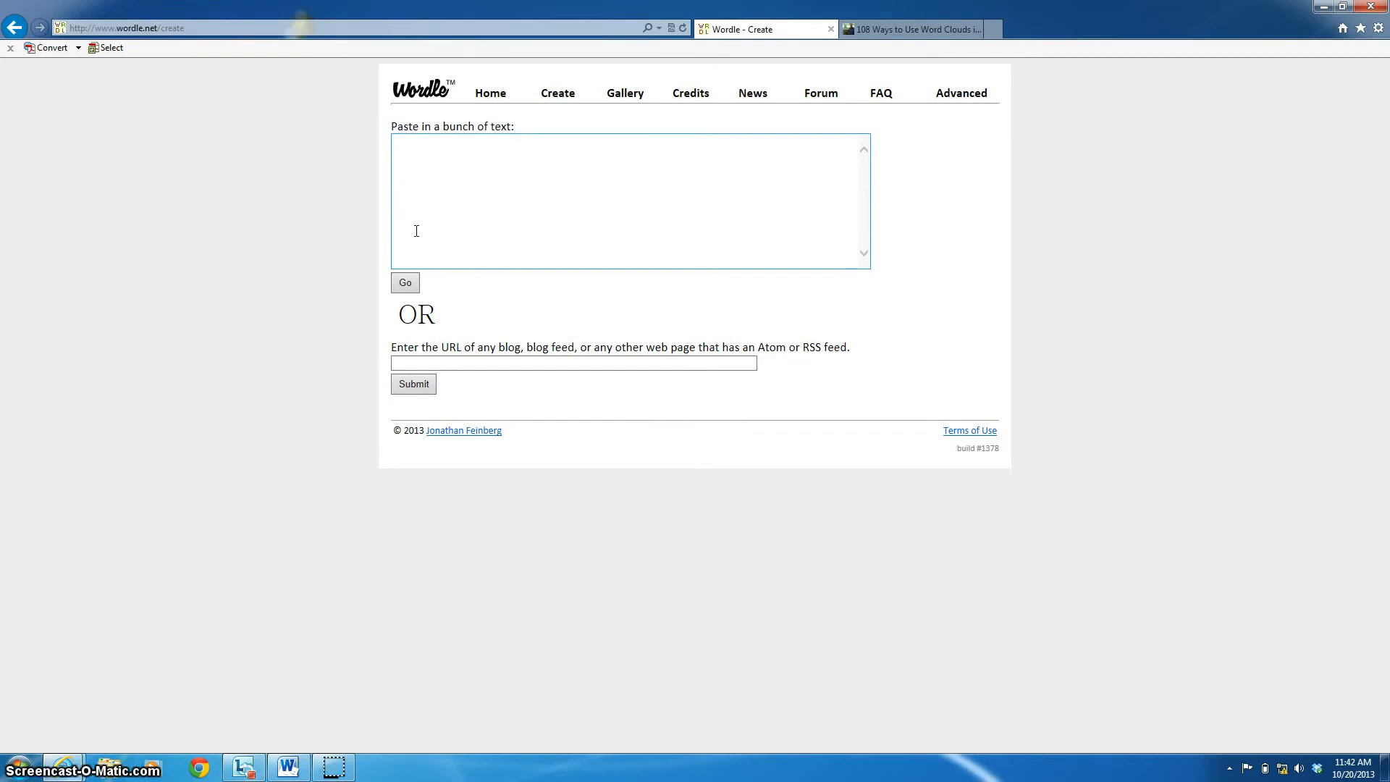
{"action": "left_click", "coordinate": [413, 362]}
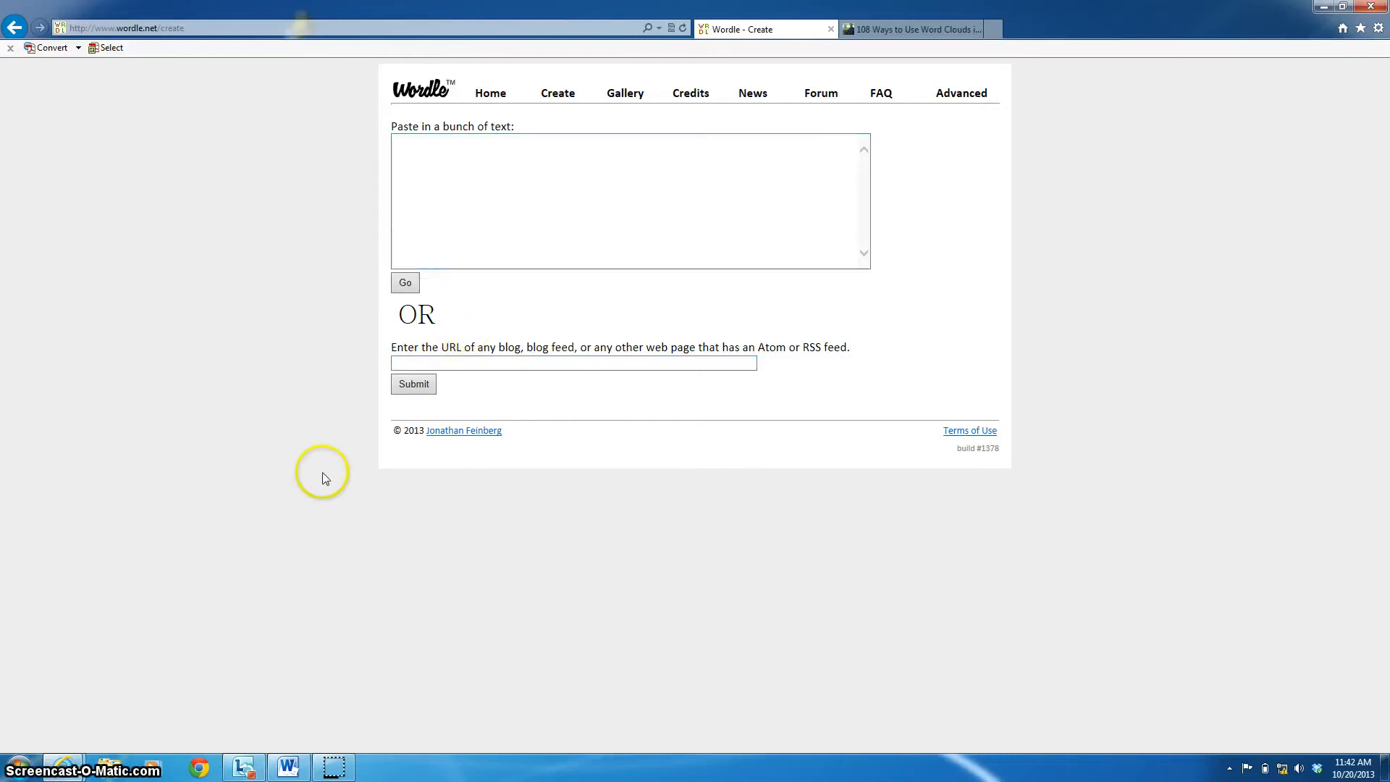
- Bring the Personal Learning Environments essay forward in Word and select all its text
{"action": "left_click", "coordinate": [292, 771]}
{"action": "left_click", "coordinate": [385, 403]}
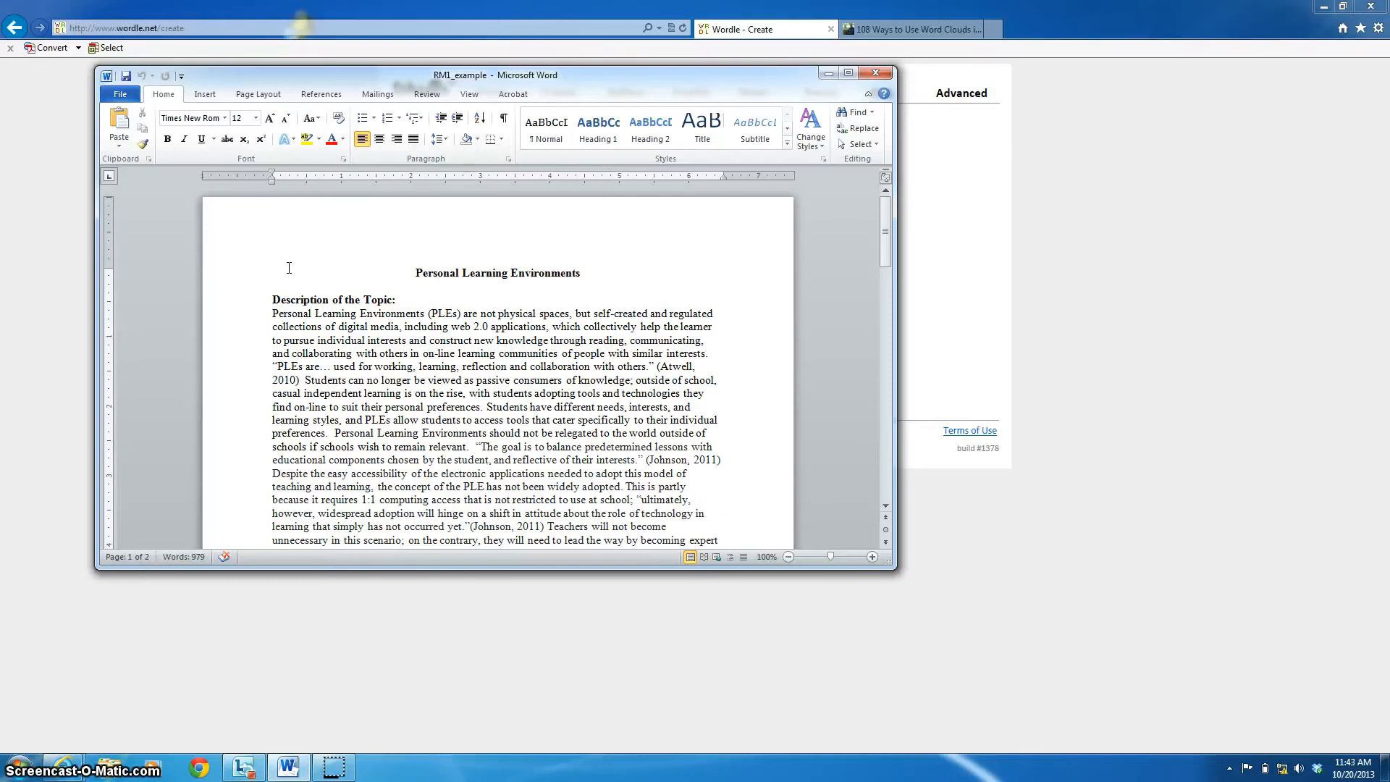
{"action": "key", "text": "ctrl+a"}
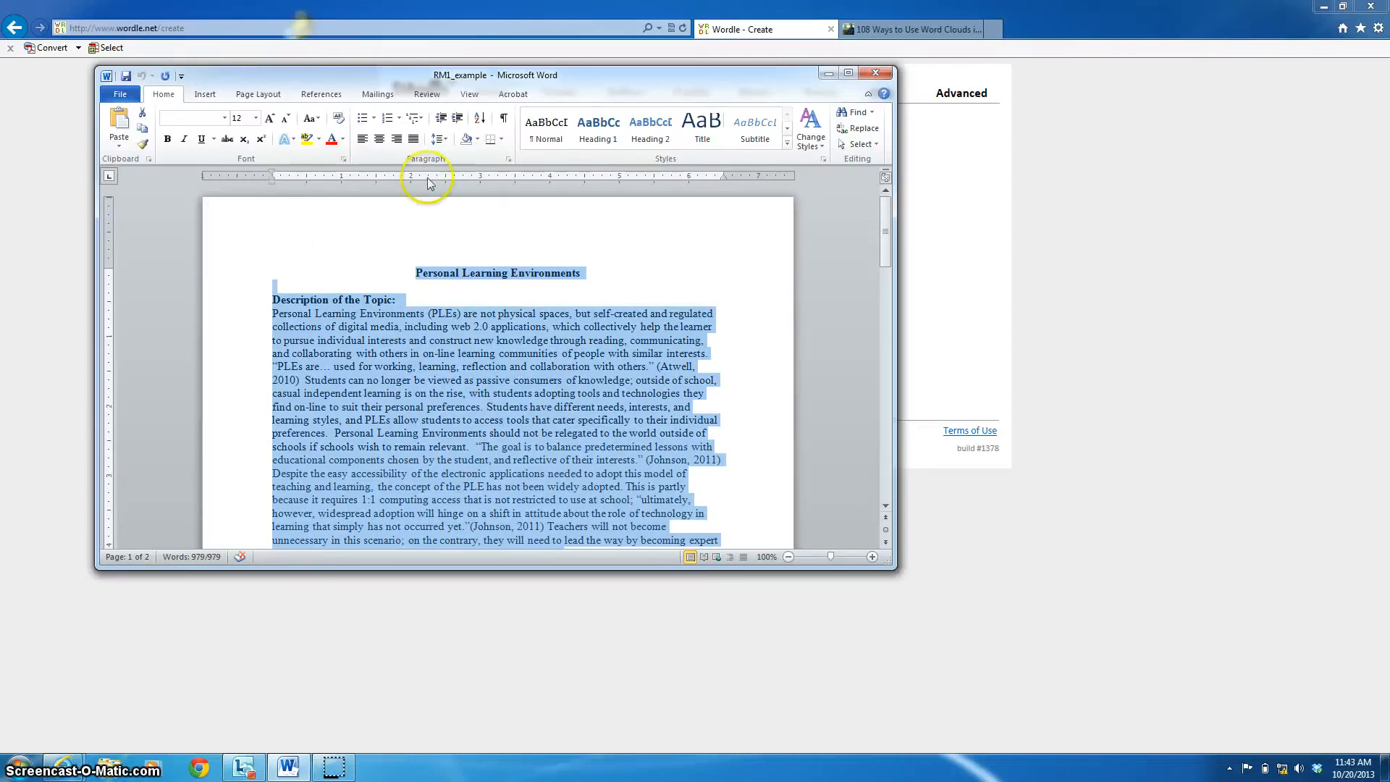
- Paste the essay into Wordle's text box, trim trailing blank lines, and submit it
{"action": "left_click", "coordinate": [749, 34]}
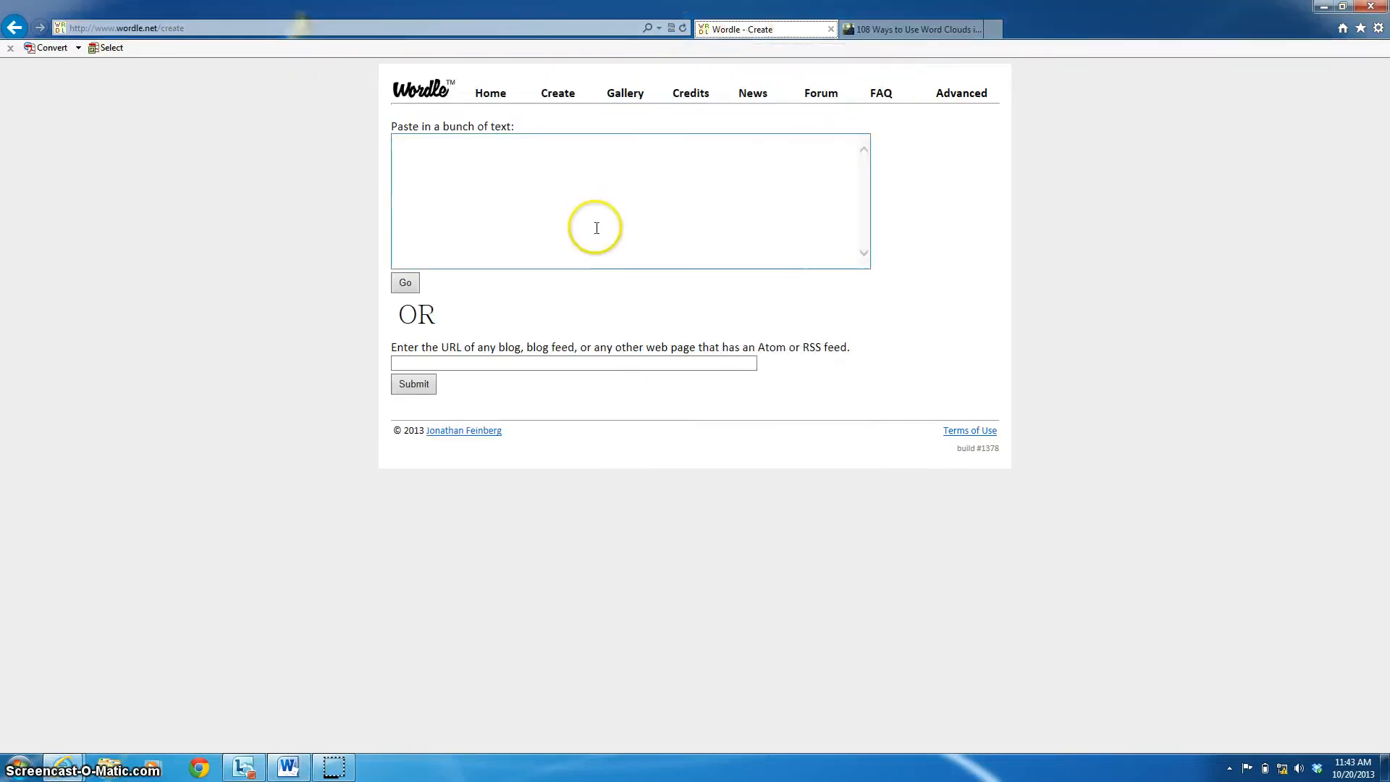
{"action": "left_click", "coordinate": [499, 175]}
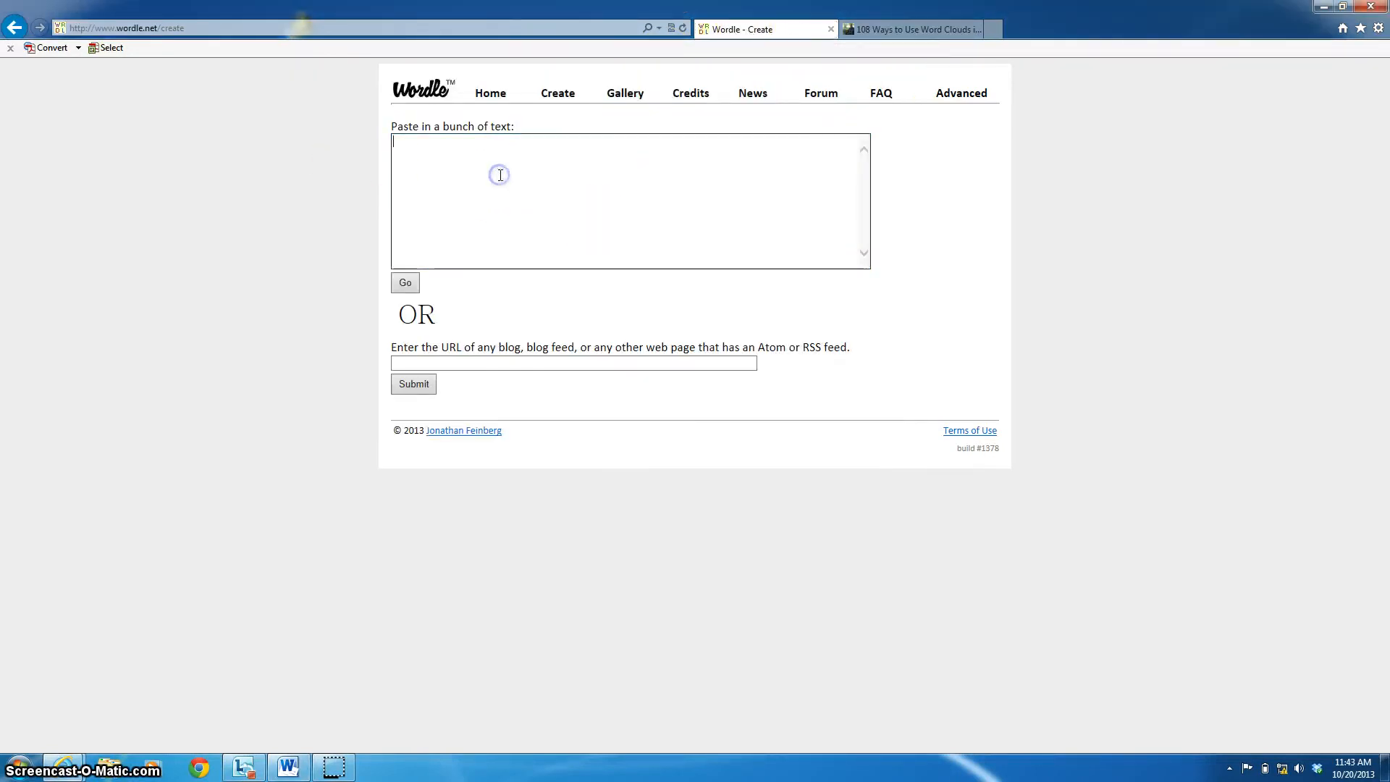
{"action": "key", "text": "ctrl+v"}
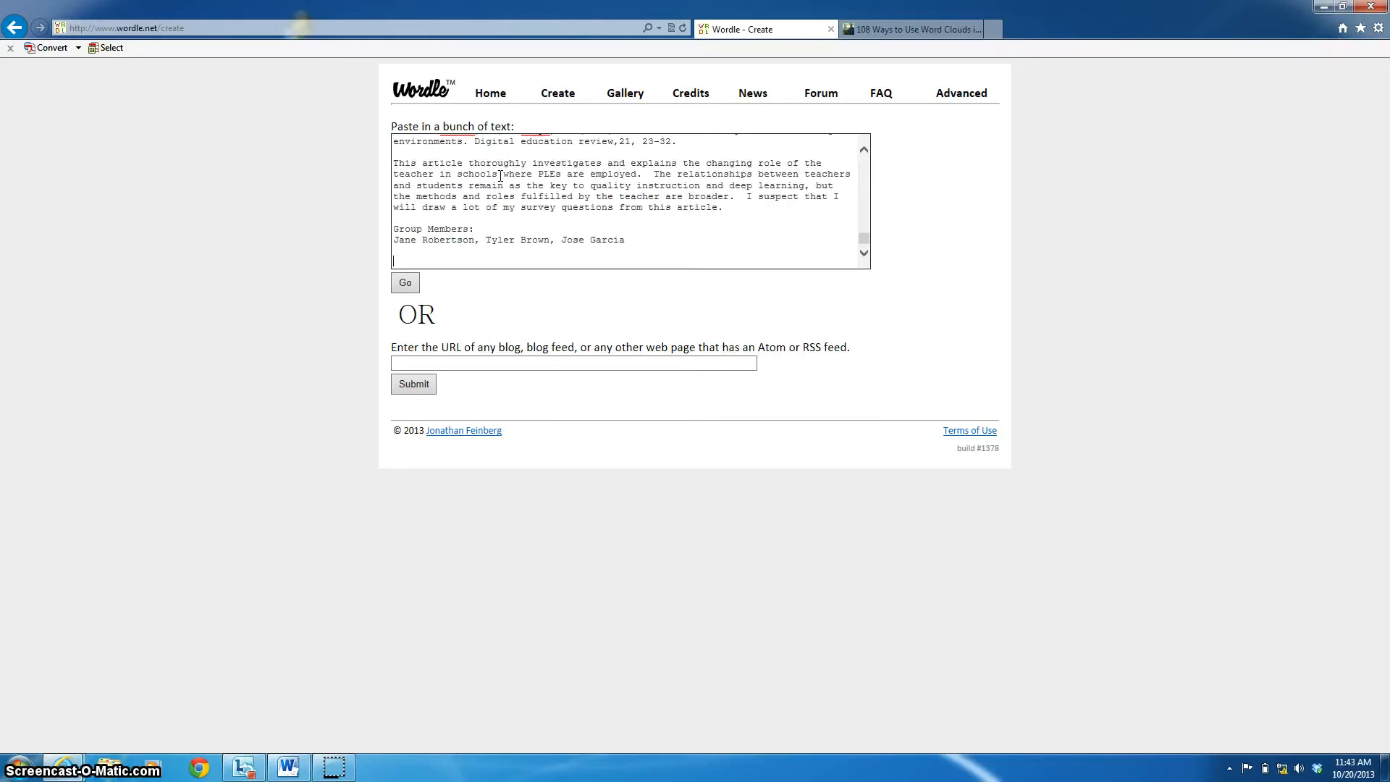
{"action": "key", "text": "BackSpace"}
{"action": "key", "text": "BackSpace"}
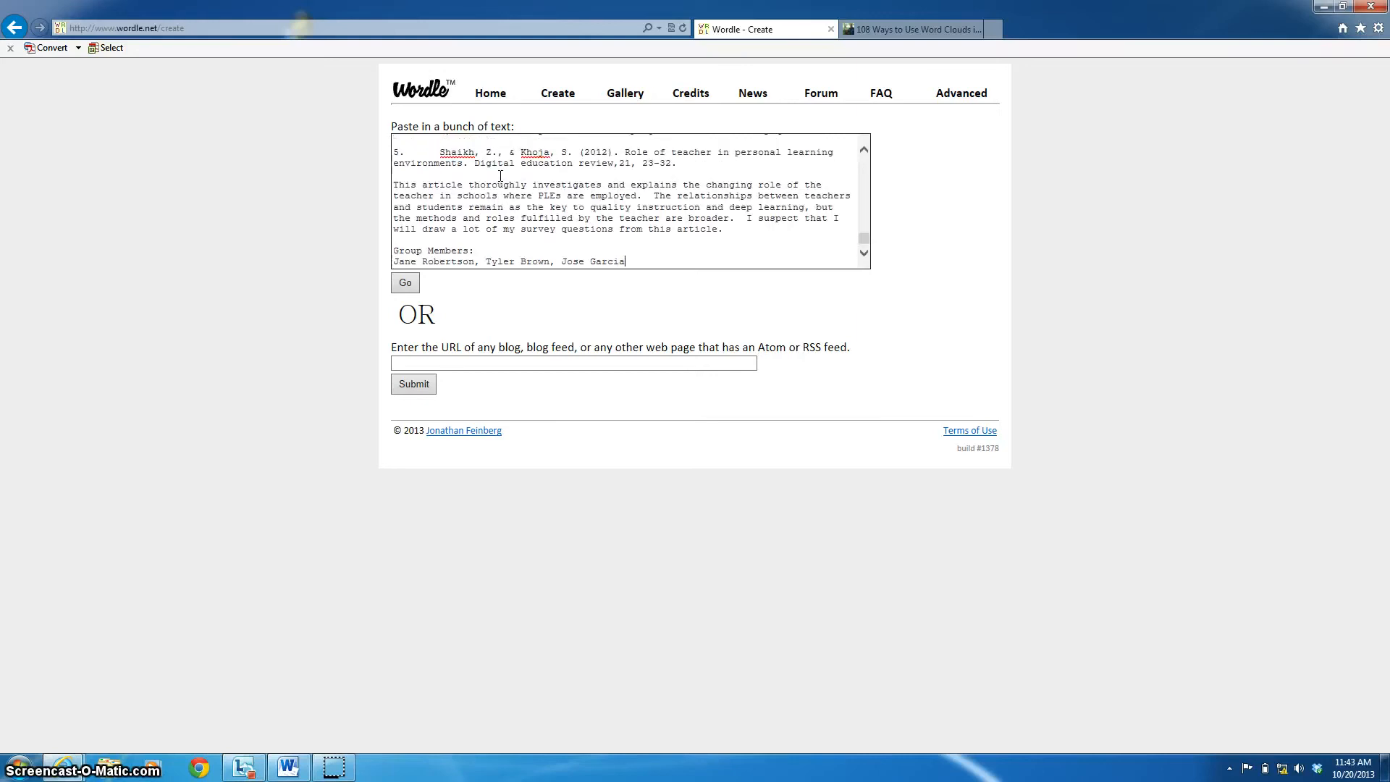
{"action": "scroll", "coordinate": [499, 175], "scroll_direction": "up", "scroll_amount": 10}
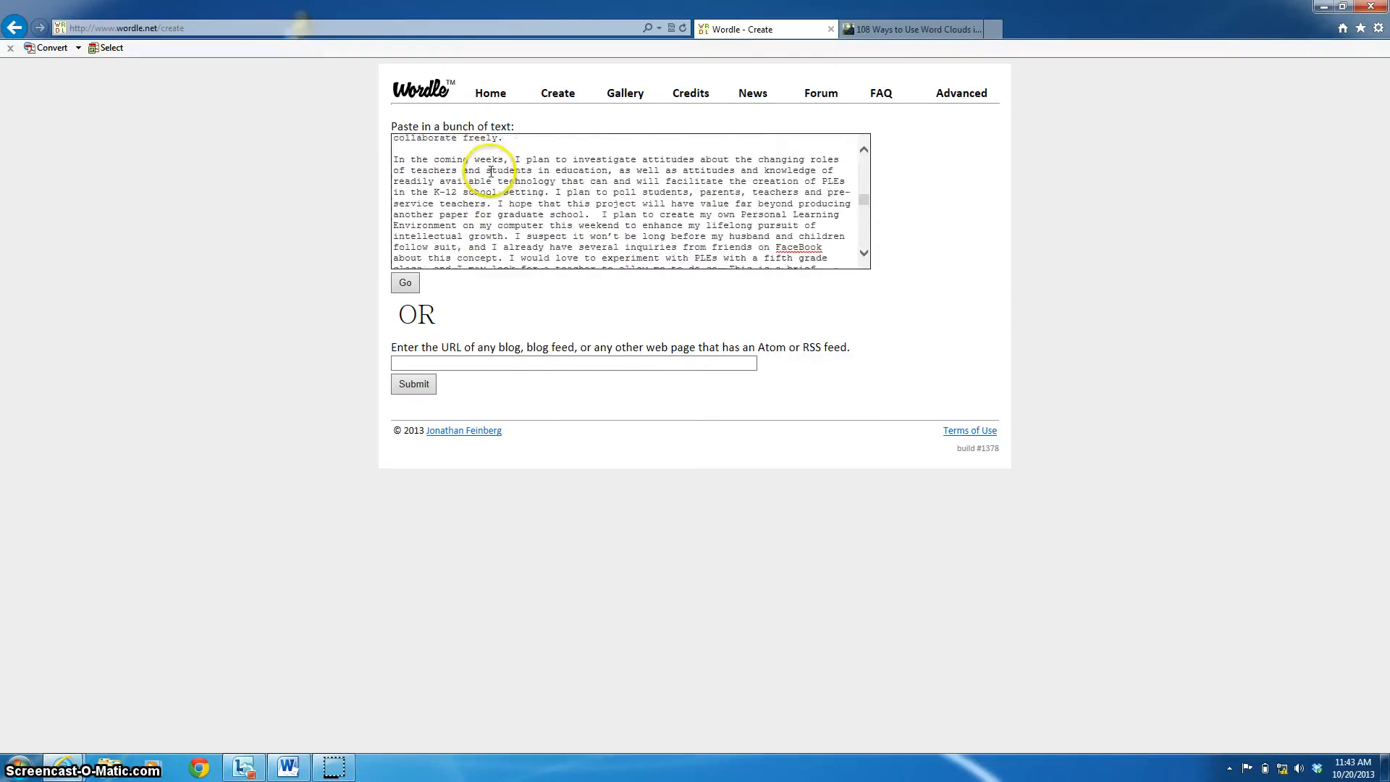
{"action": "scroll", "coordinate": [491, 172], "scroll_direction": "up", "scroll_amount": 10}
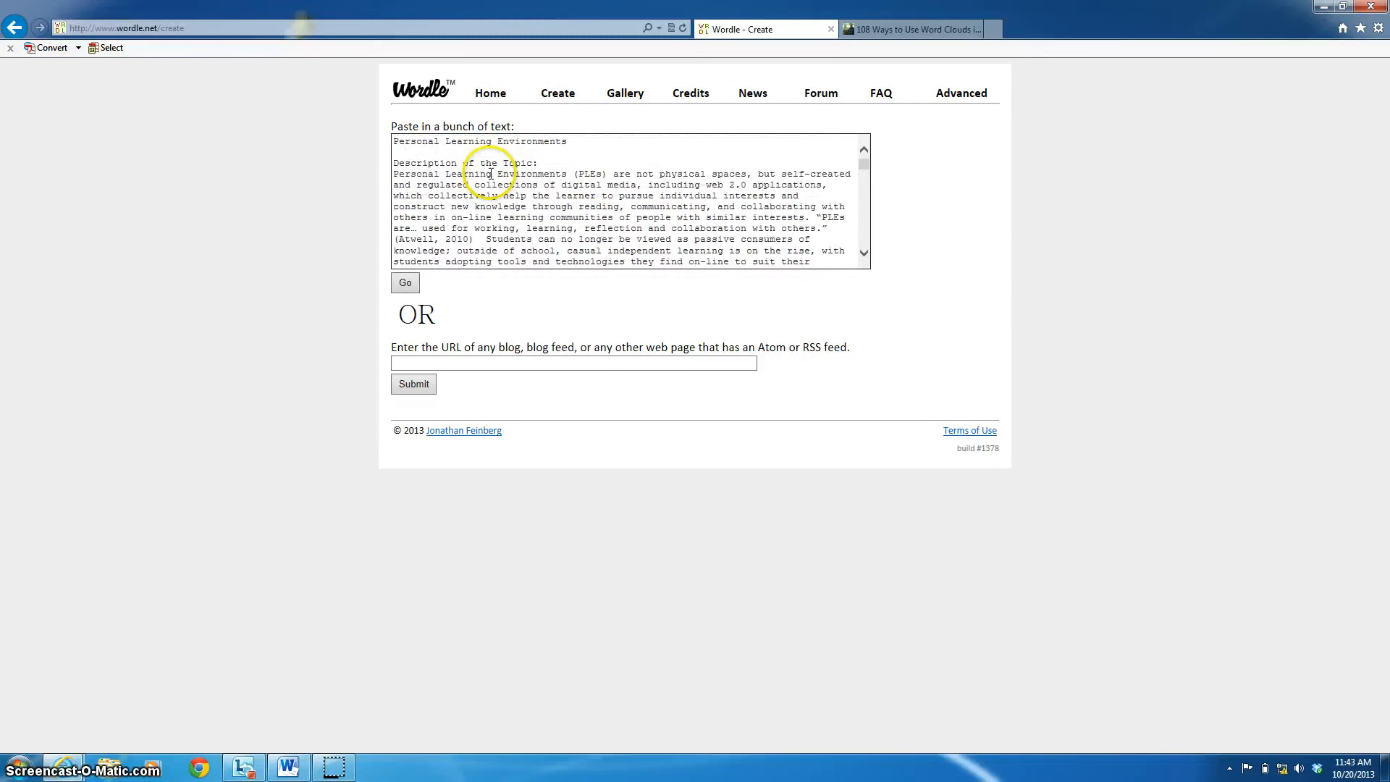
{"action": "left_click", "coordinate": [406, 283]}
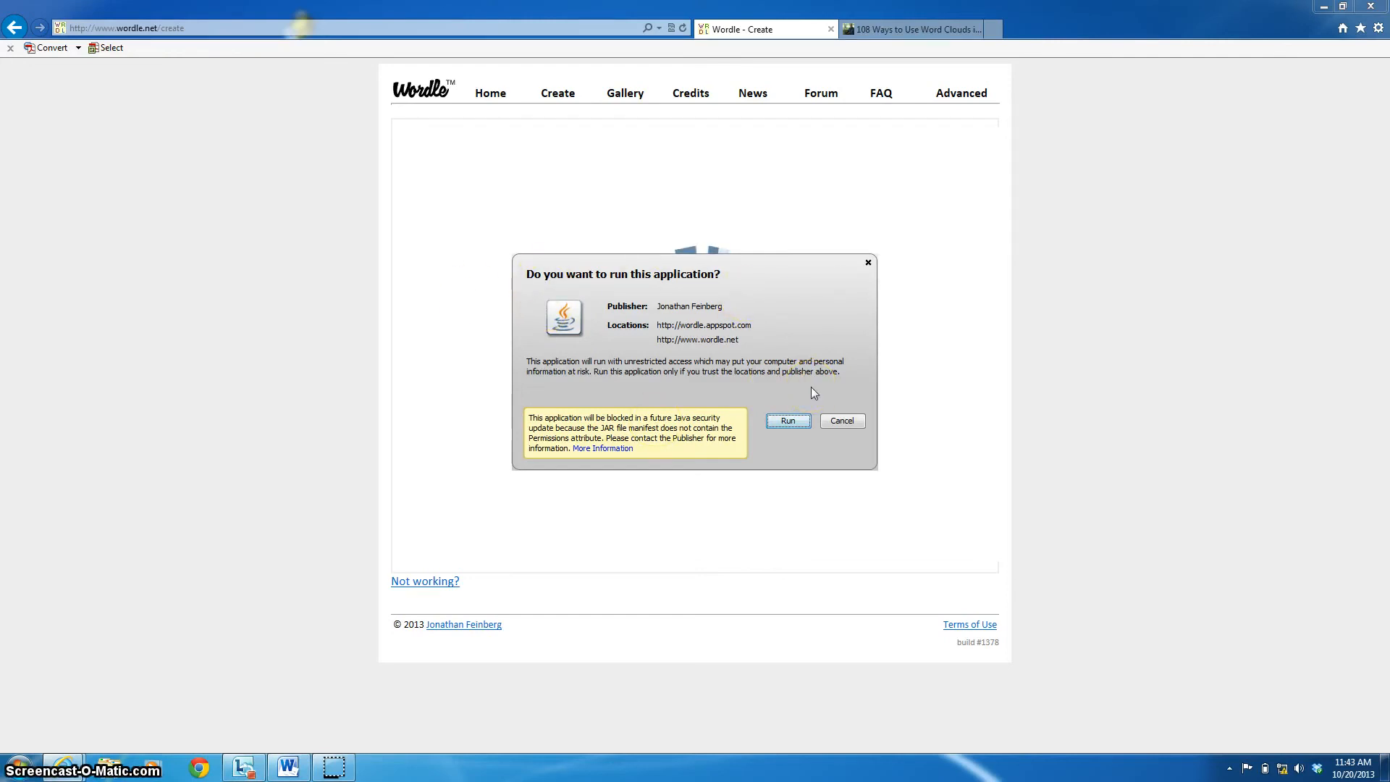
- Allow the Java applet to run, then randomize the cloud repeatedly until it shows white words on black
{"action": "left_click", "coordinate": [789, 420]}
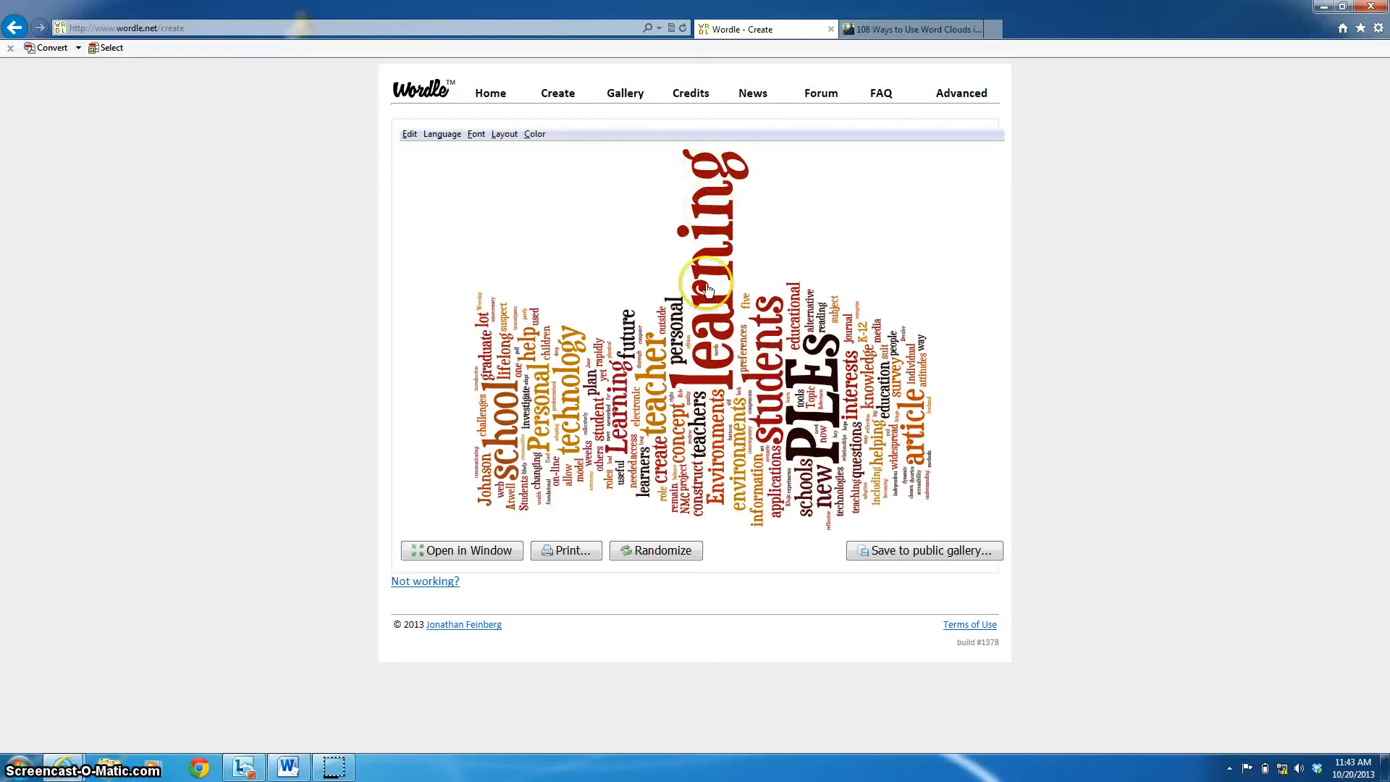
{"action": "left_click", "coordinate": [699, 395]}
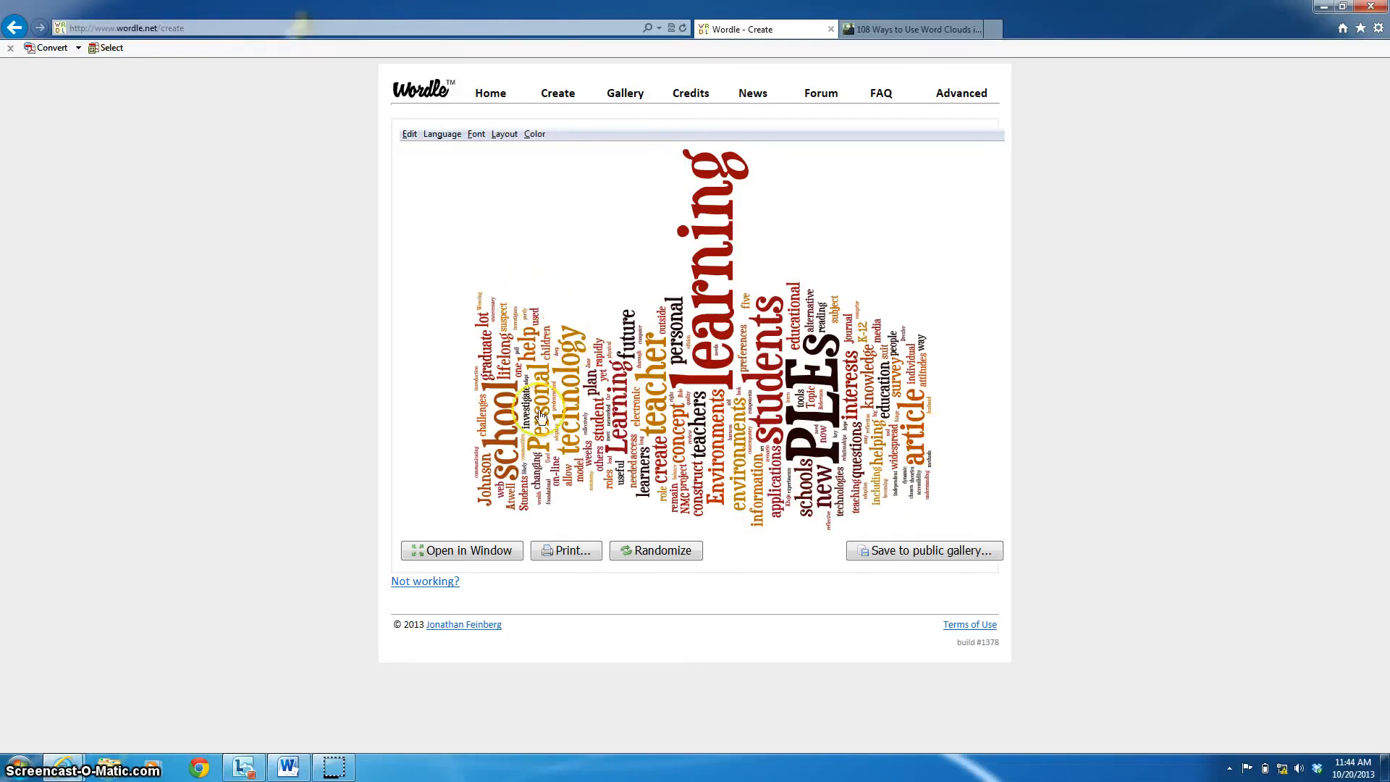
{"action": "left_click", "coordinate": [655, 552]}
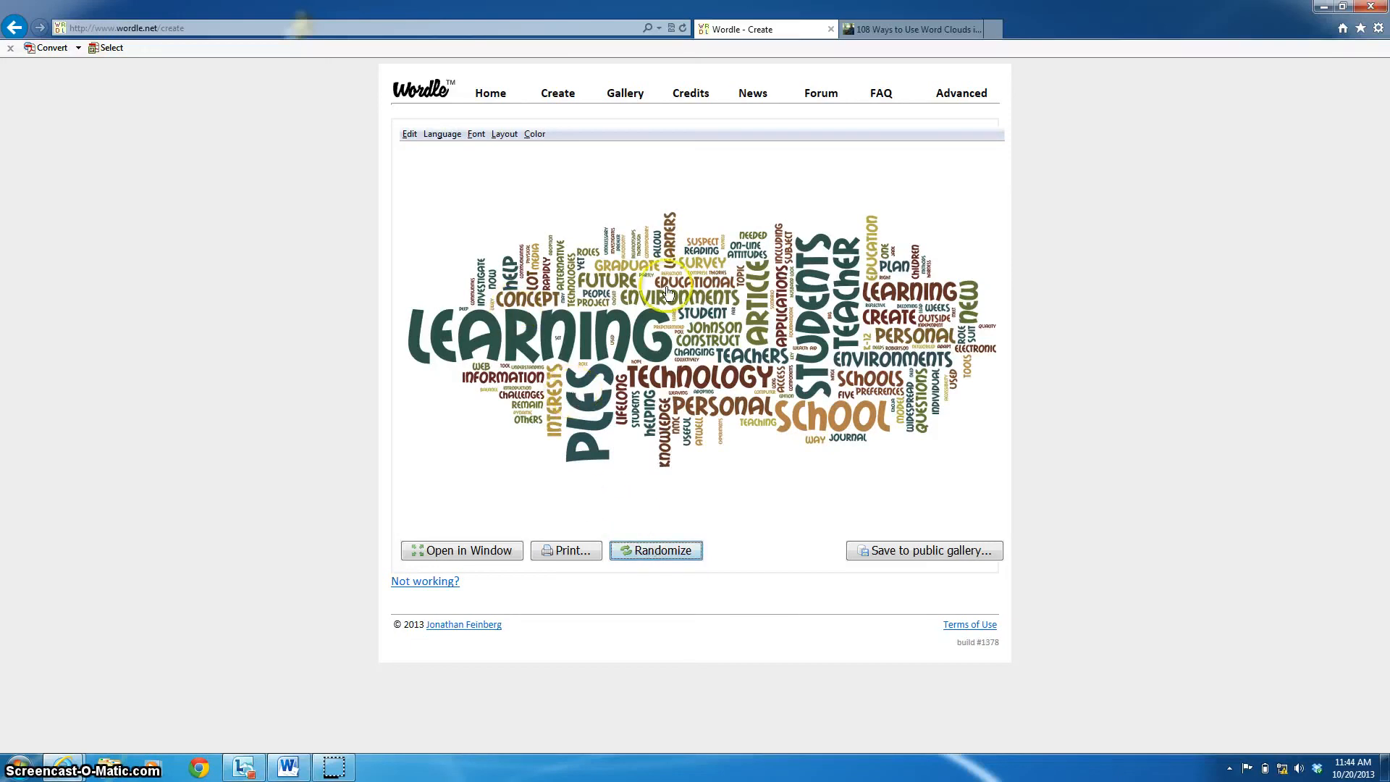
{"action": "left_click", "coordinate": [673, 551]}
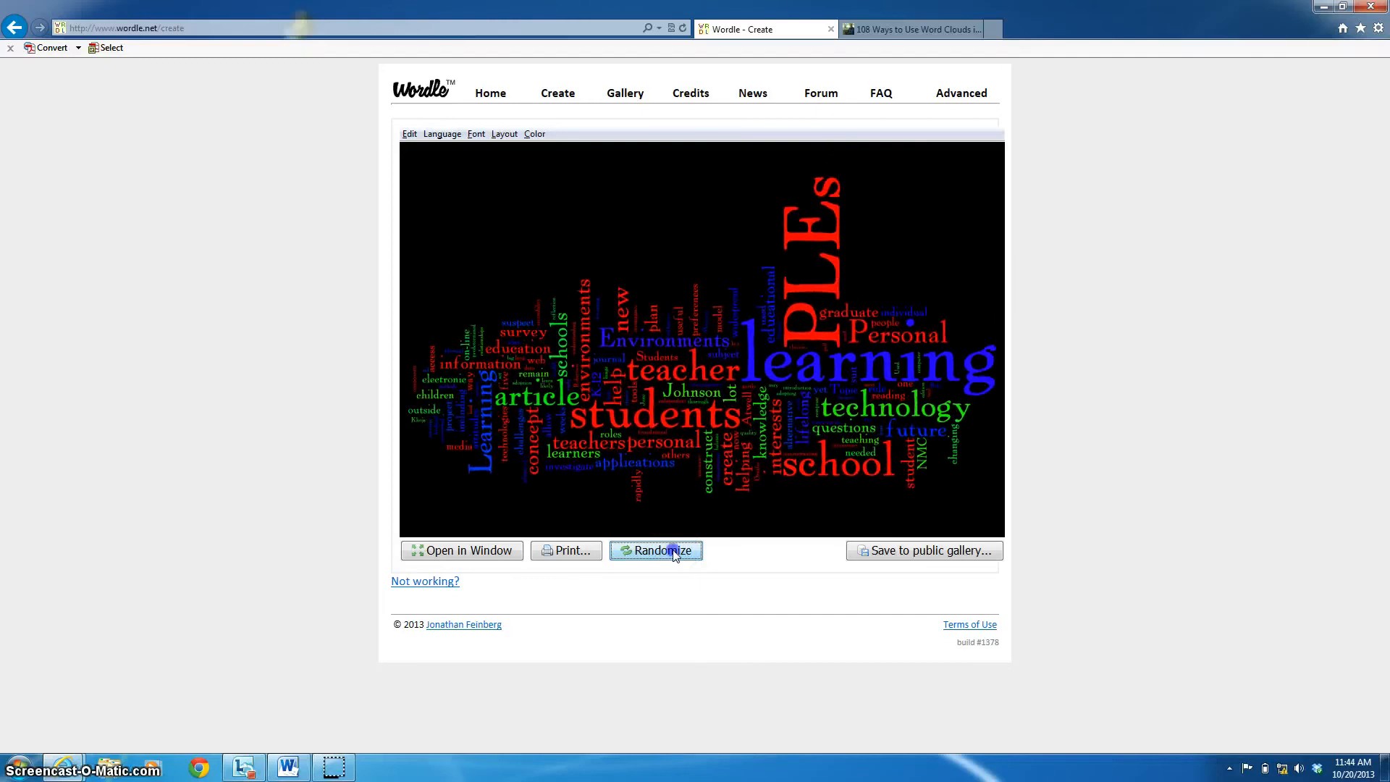
{"action": "left_click", "coordinate": [675, 554]}
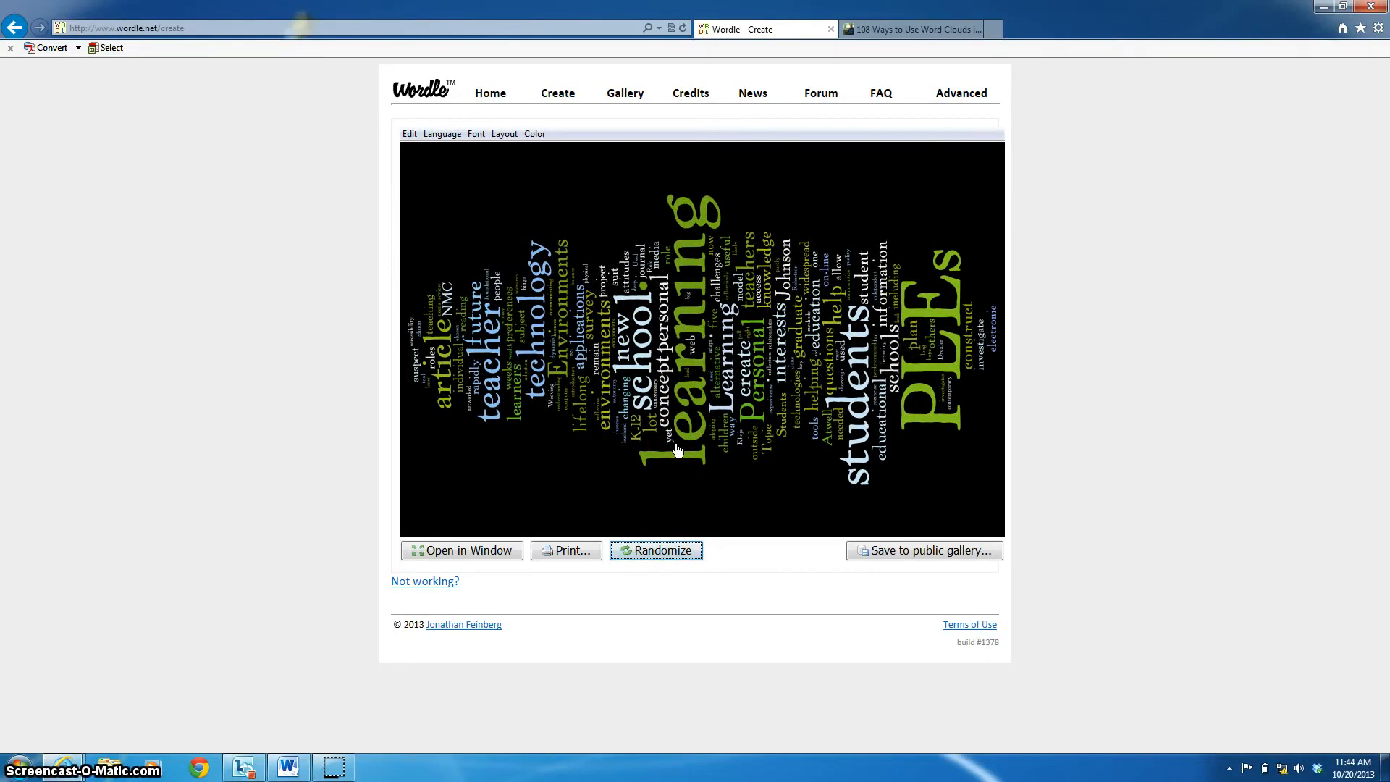
{"action": "left_click", "coordinate": [663, 550]}
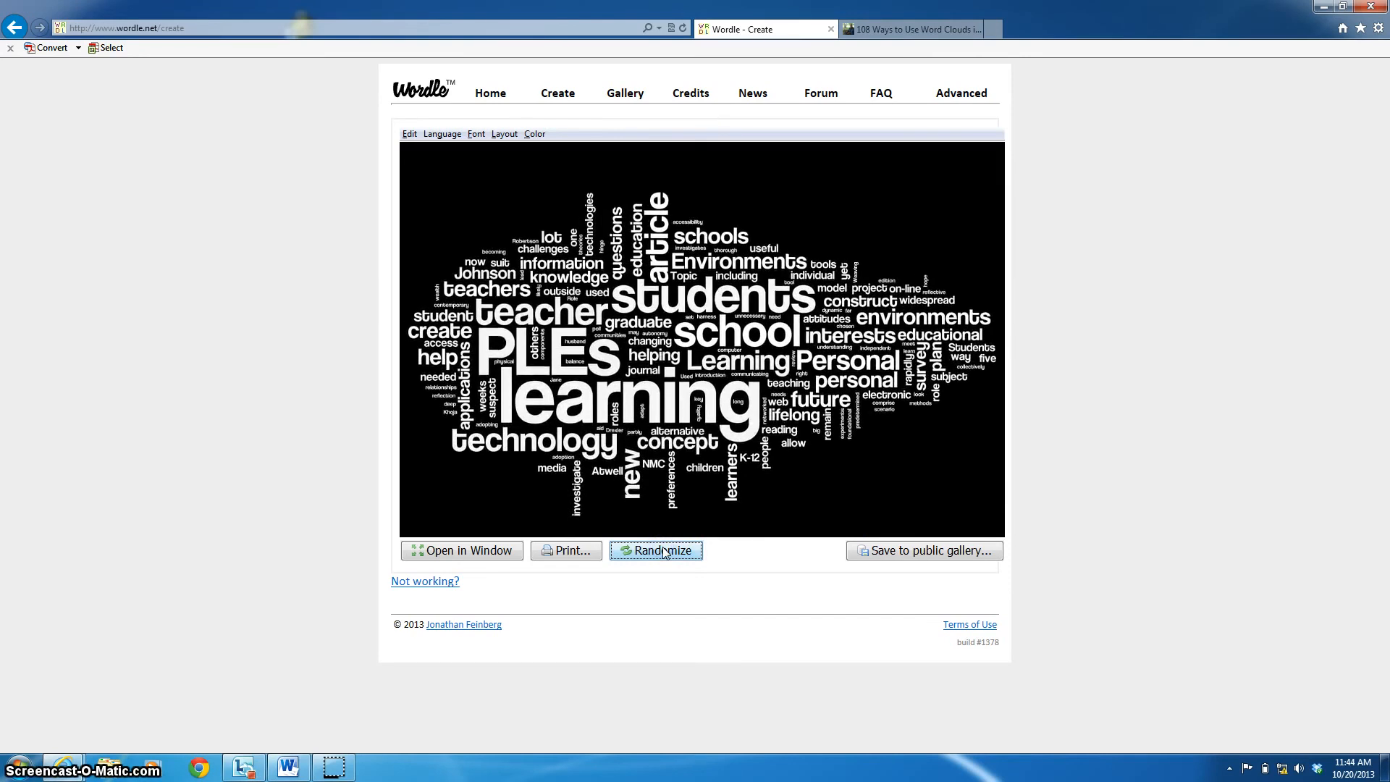
{"action": "left_click", "coordinate": [664, 550]}
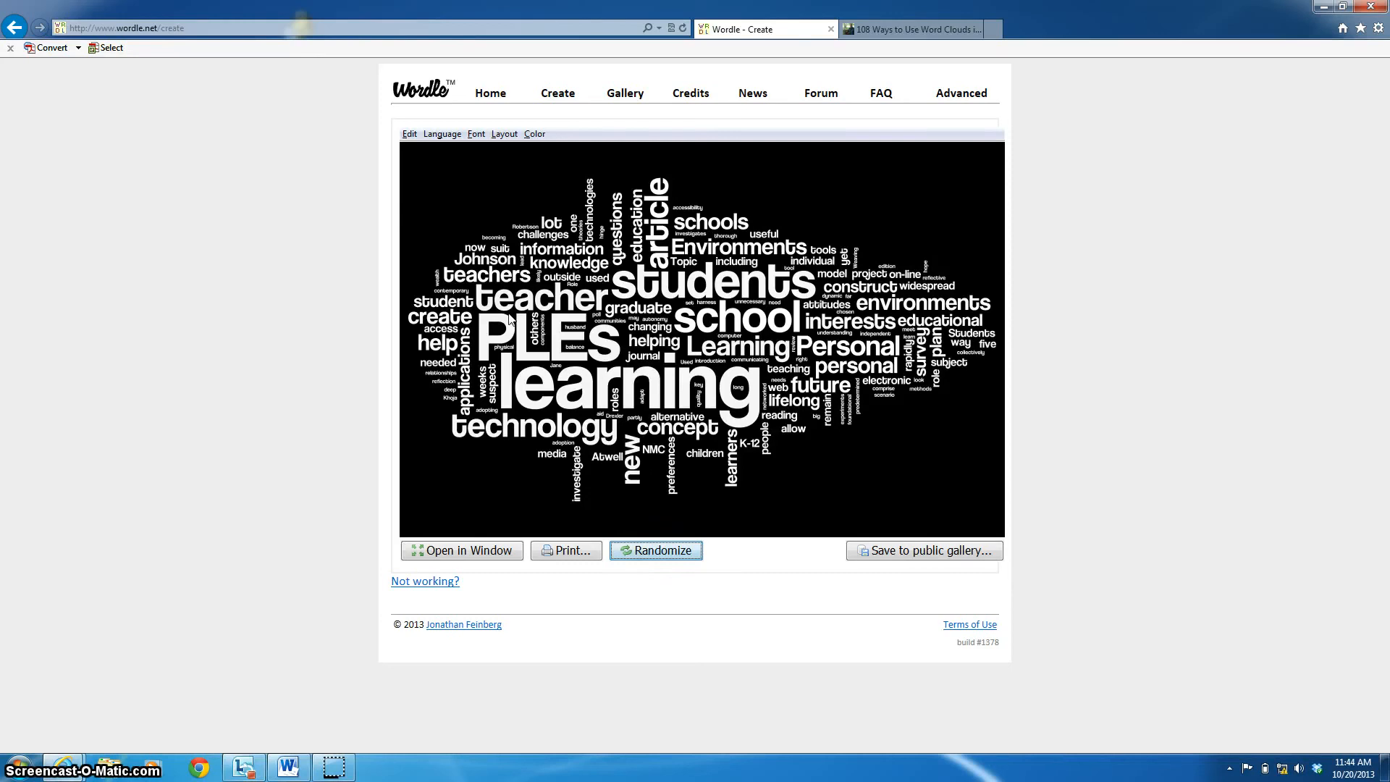
- Make all cloud words lower-case from the Language options, then close the menu
{"action": "left_click", "coordinate": [432, 136]}
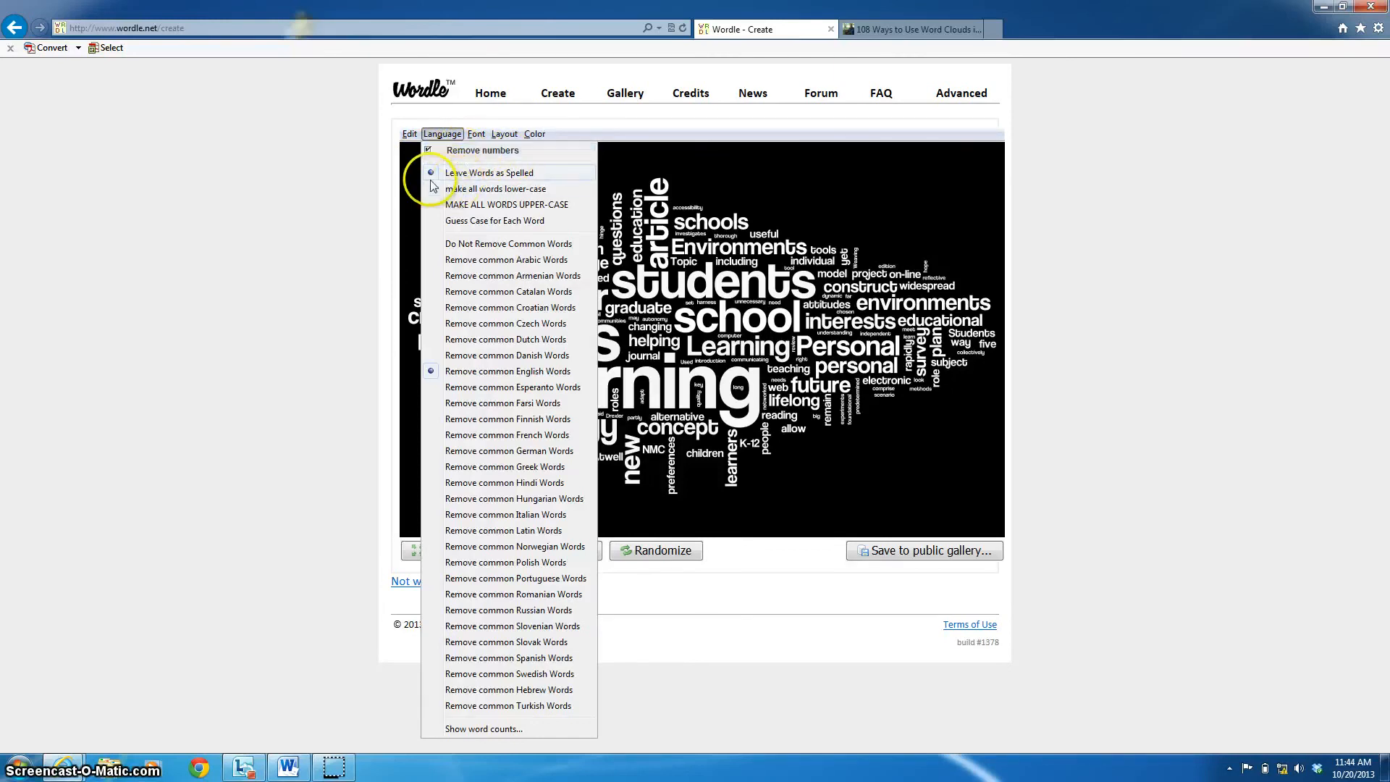
{"action": "left_click", "coordinate": [511, 189]}
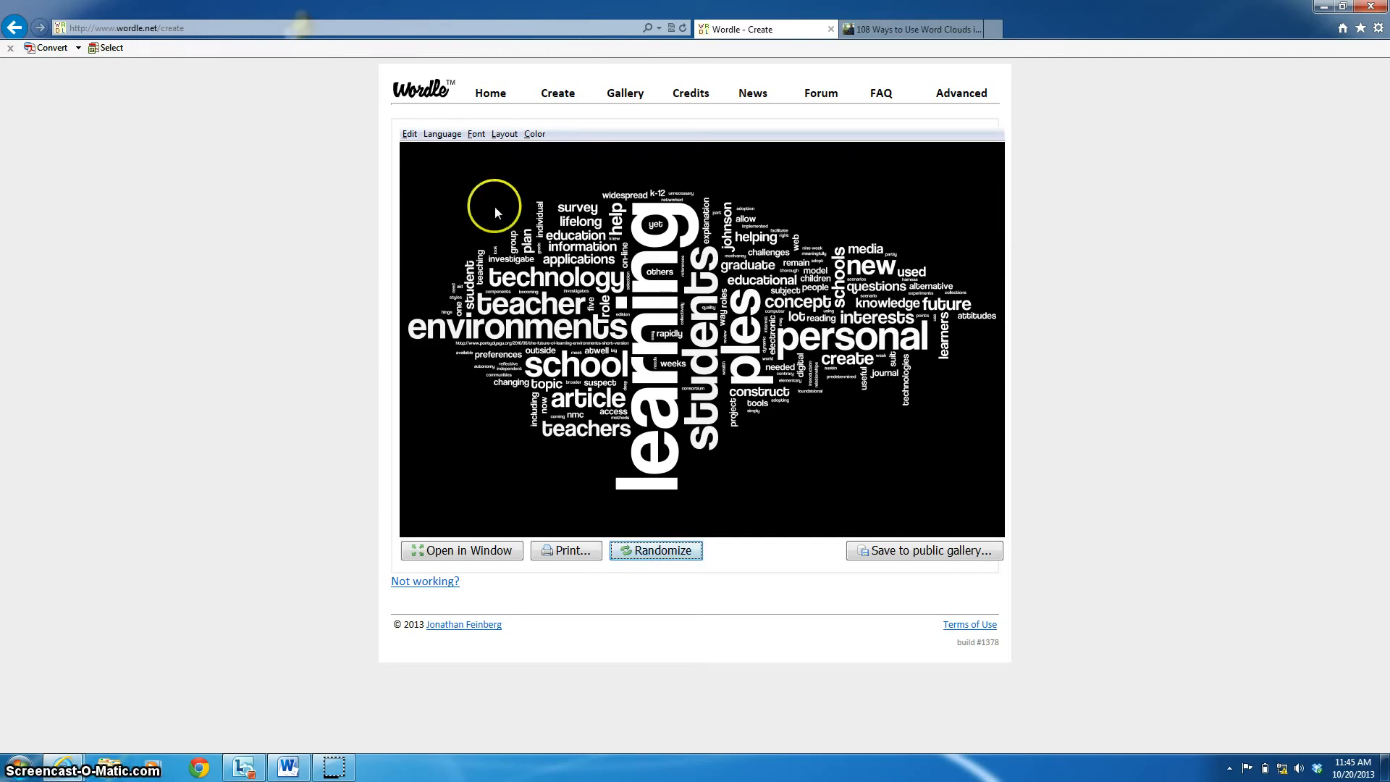
{"action": "left_click", "coordinate": [449, 135]}
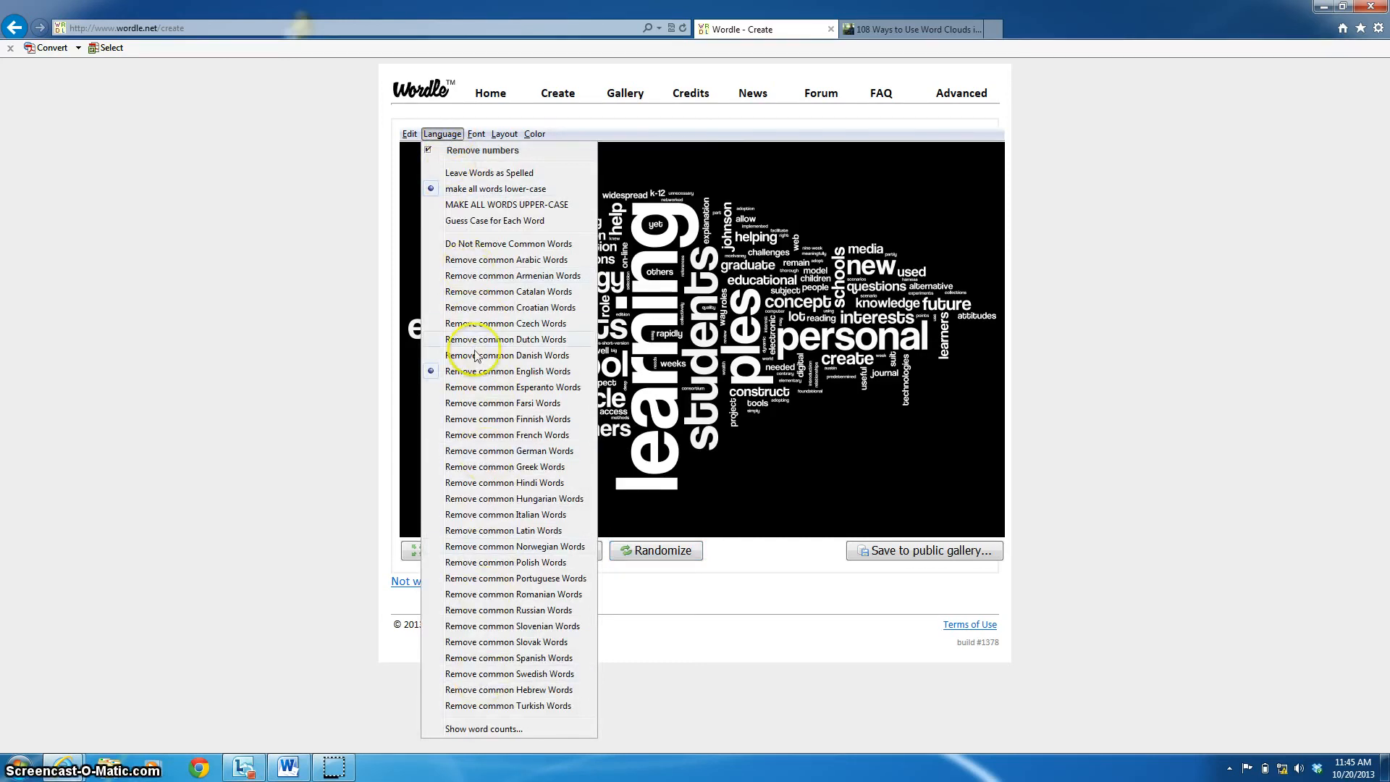
{"action": "left_click", "coordinate": [474, 135]}
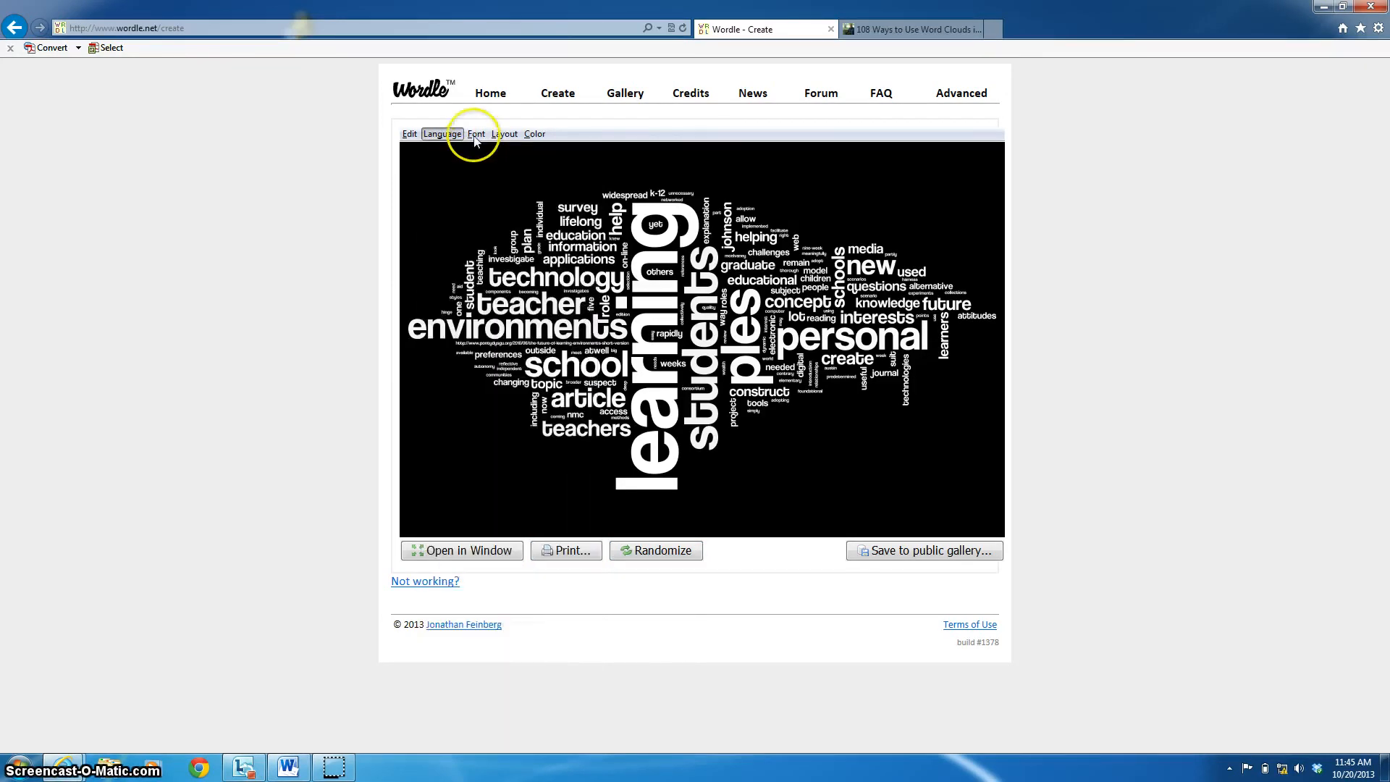
- Try the Grilled Cheese BTN, Vigo and Enamel Brush fonts, then settle on League Gothic
{"action": "left_click", "coordinate": [476, 135]}
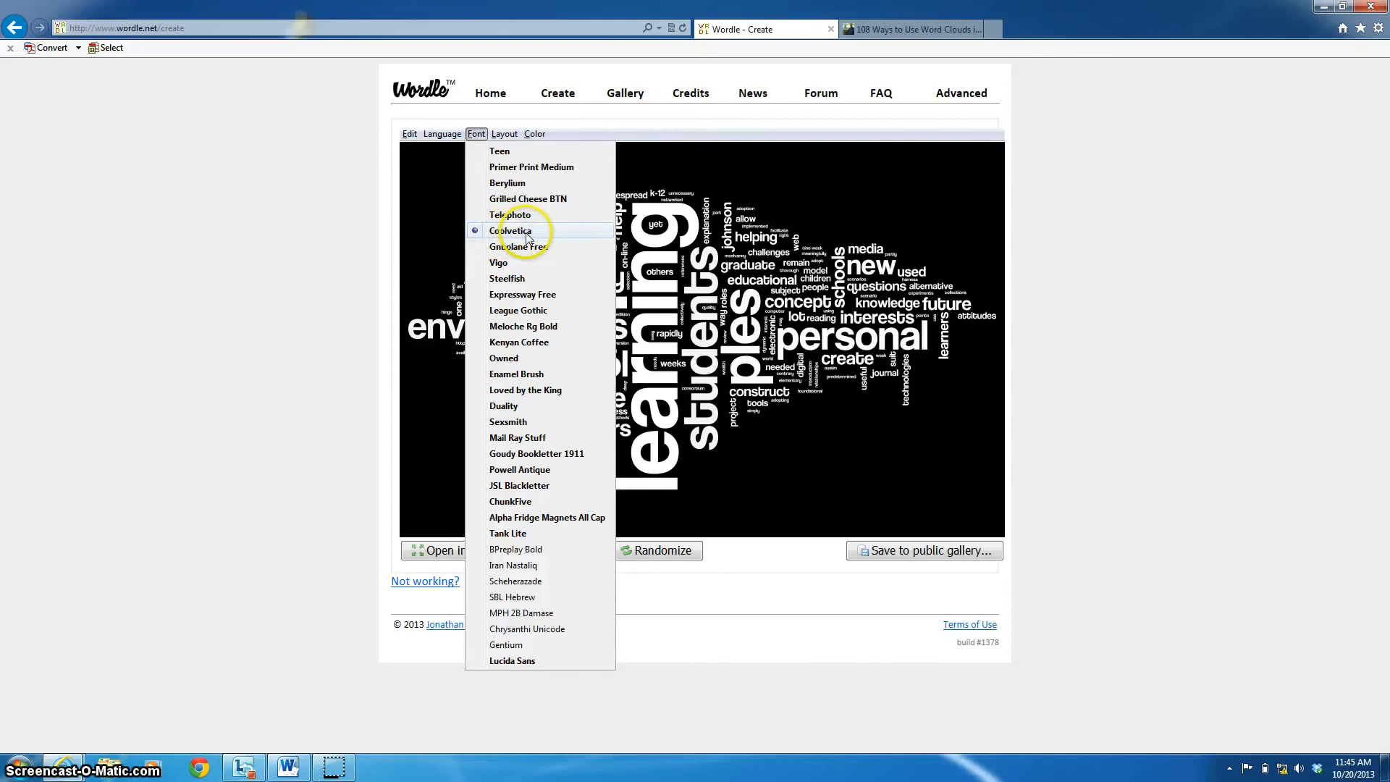
{"action": "left_click", "coordinate": [527, 198]}
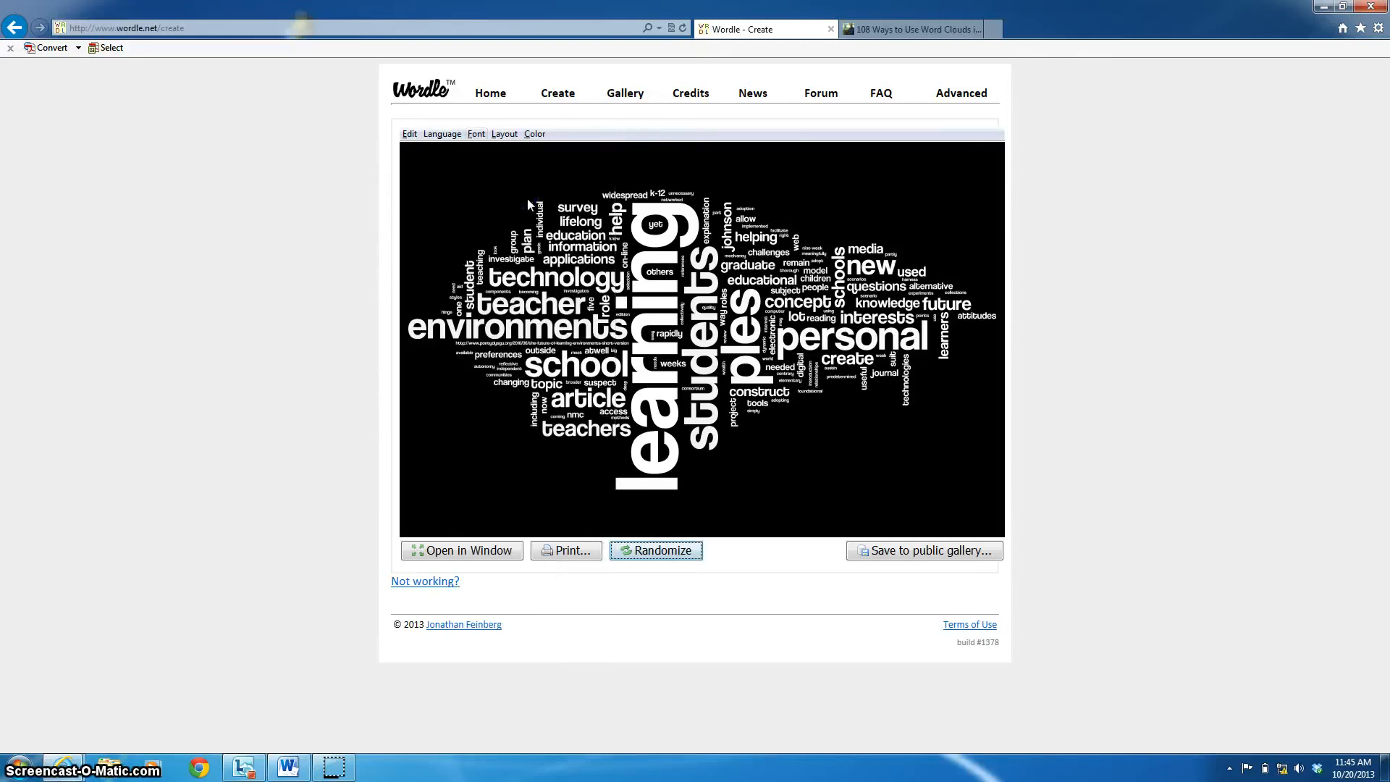
{"action": "left_click", "coordinate": [476, 134]}
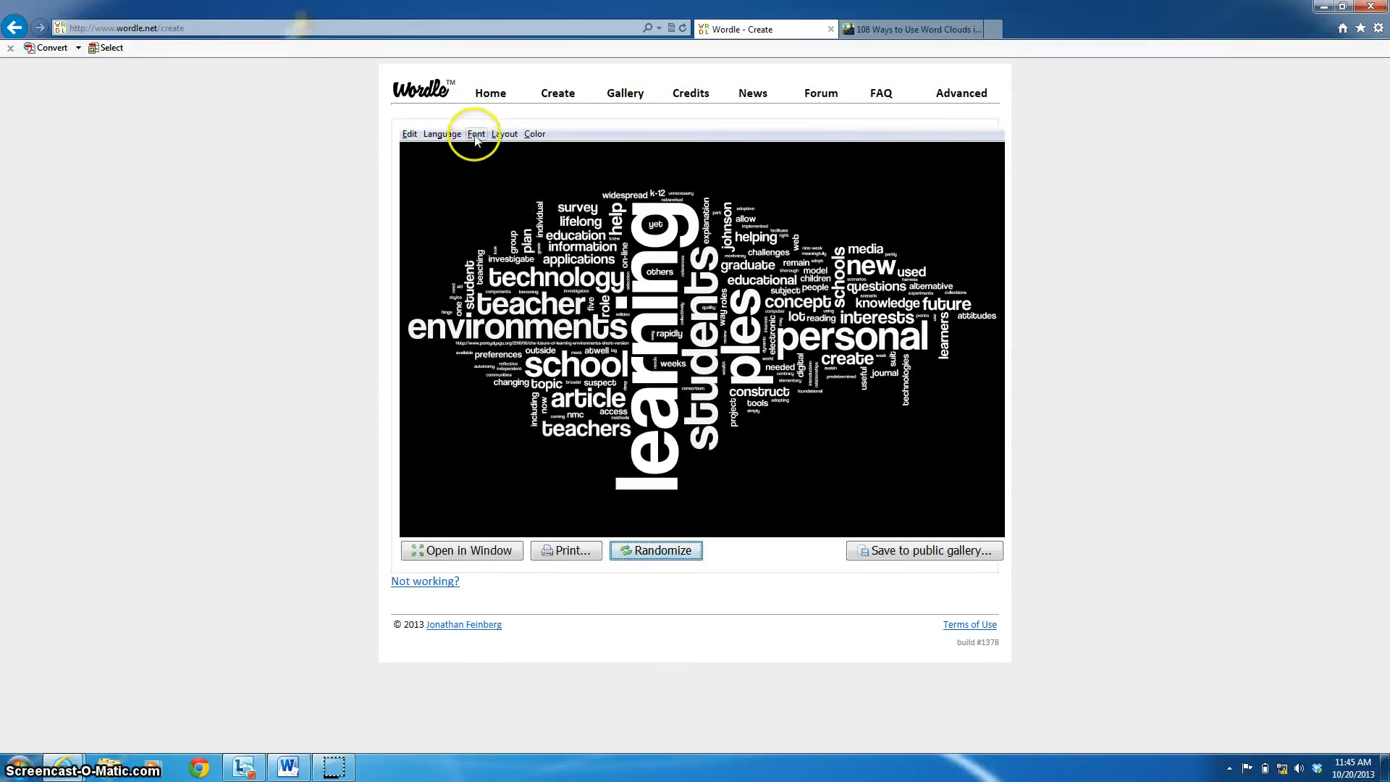
{"action": "left_click", "coordinate": [496, 198]}
{"action": "left_click", "coordinate": [477, 134]}
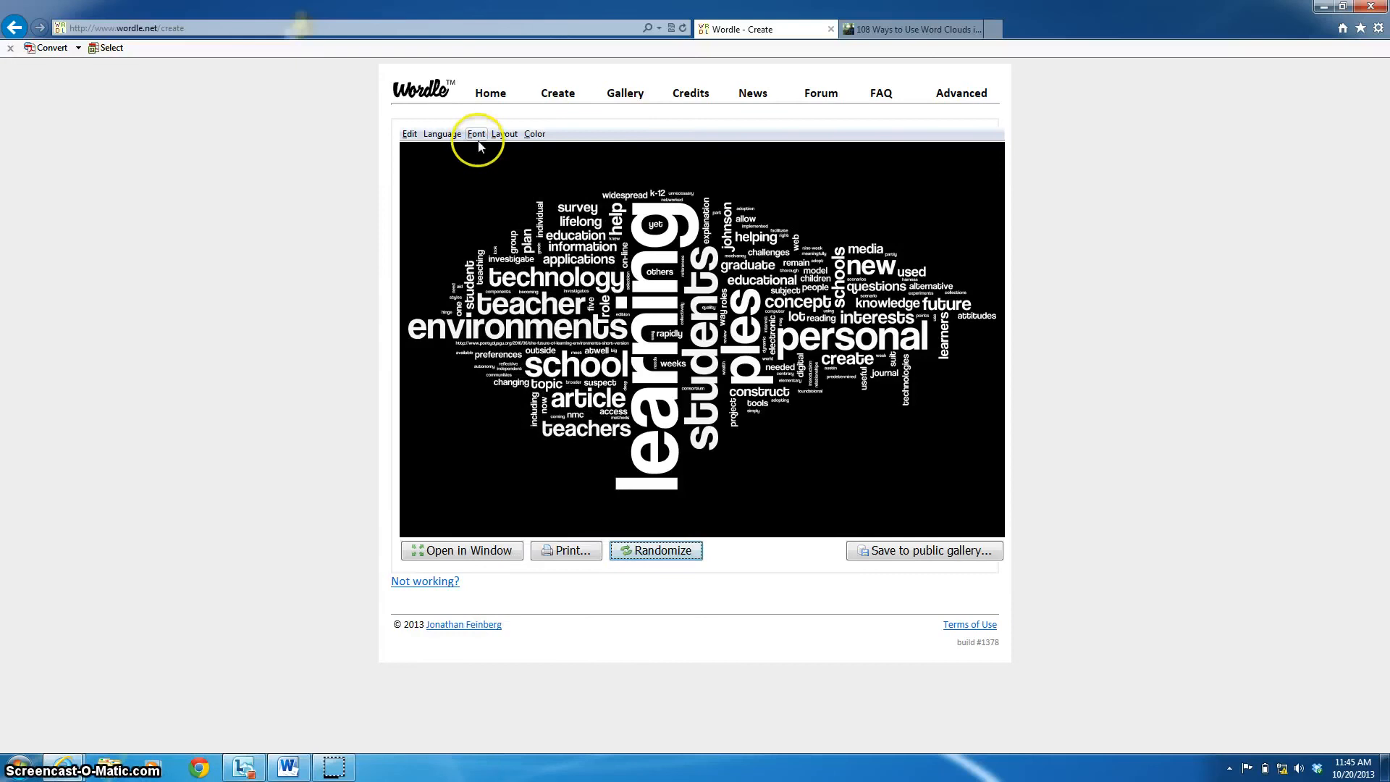
{"action": "left_click", "coordinate": [505, 262]}
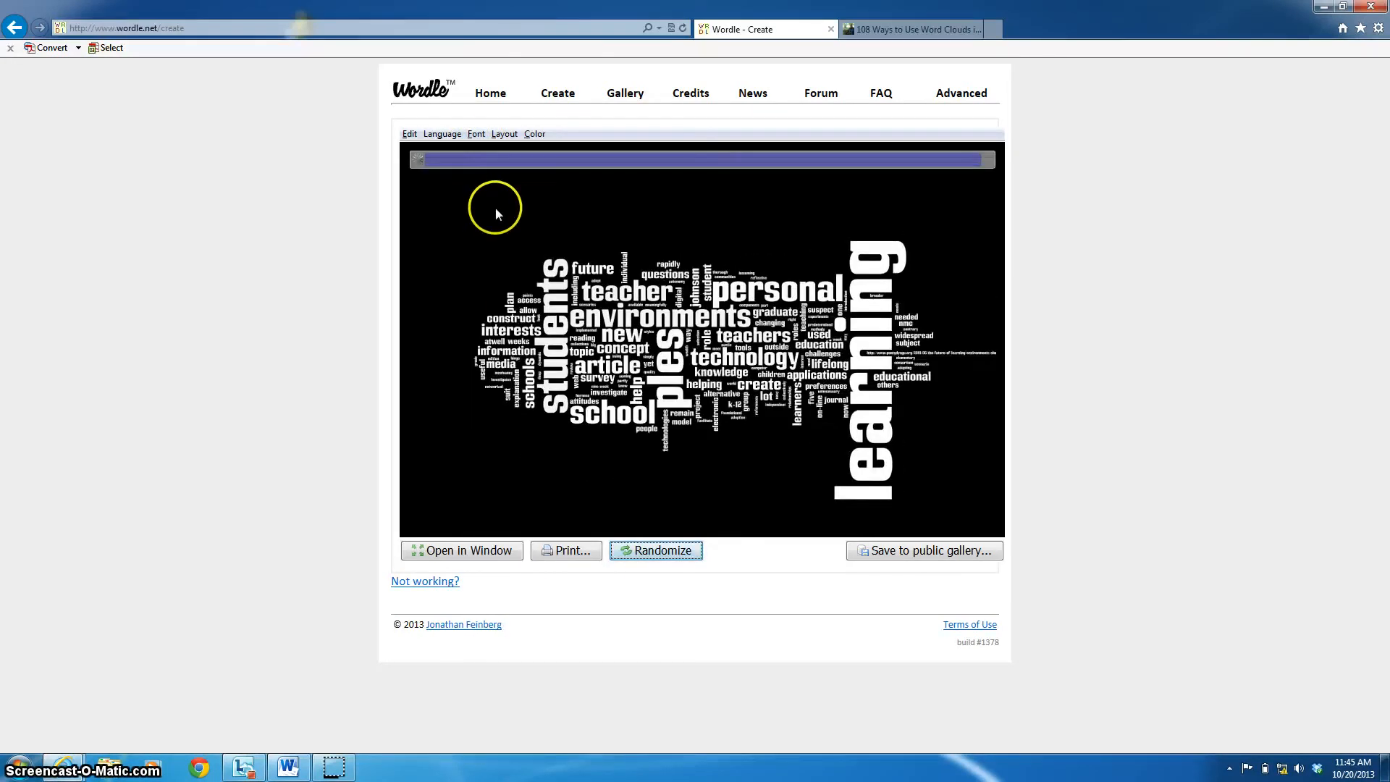
{"action": "left_click", "coordinate": [476, 134]}
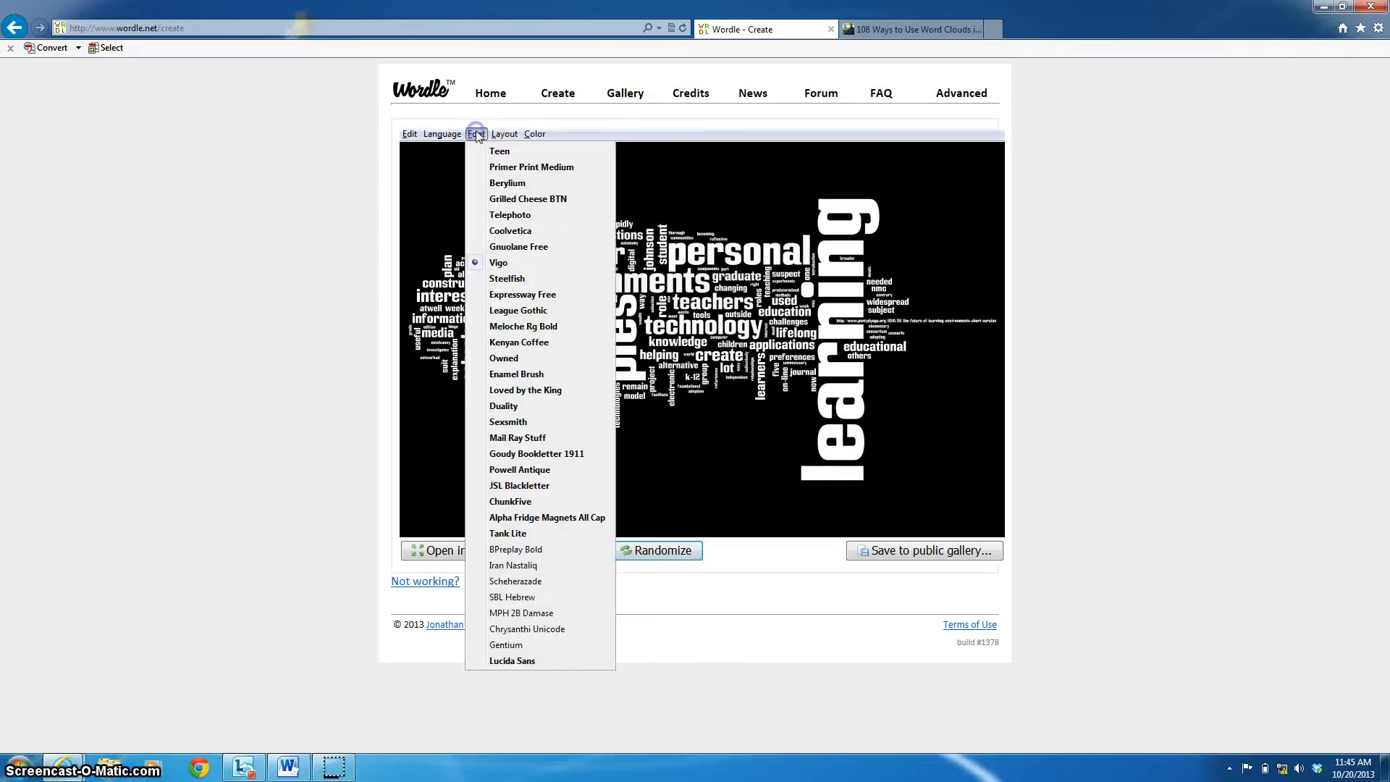
{"action": "left_click", "coordinate": [518, 377]}
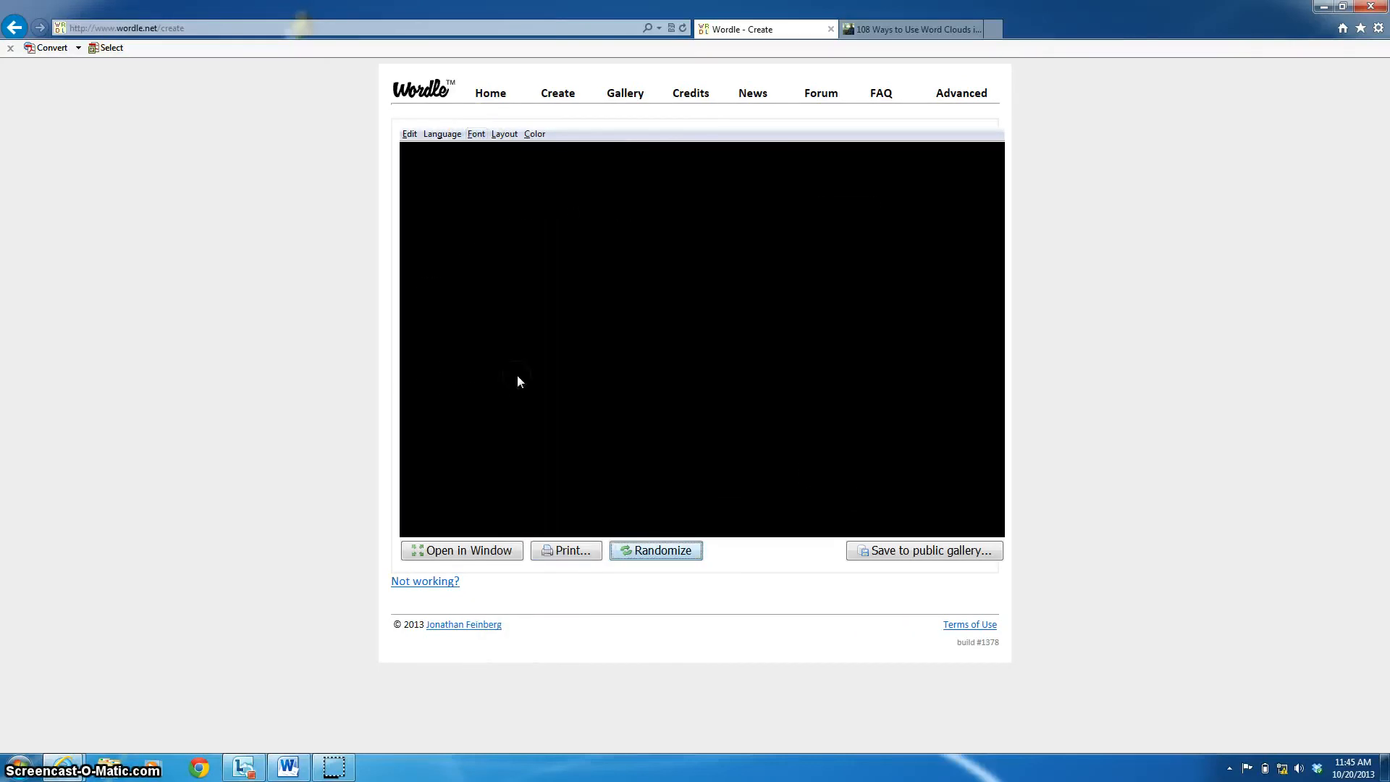
{"action": "left_click", "coordinate": [476, 134]}
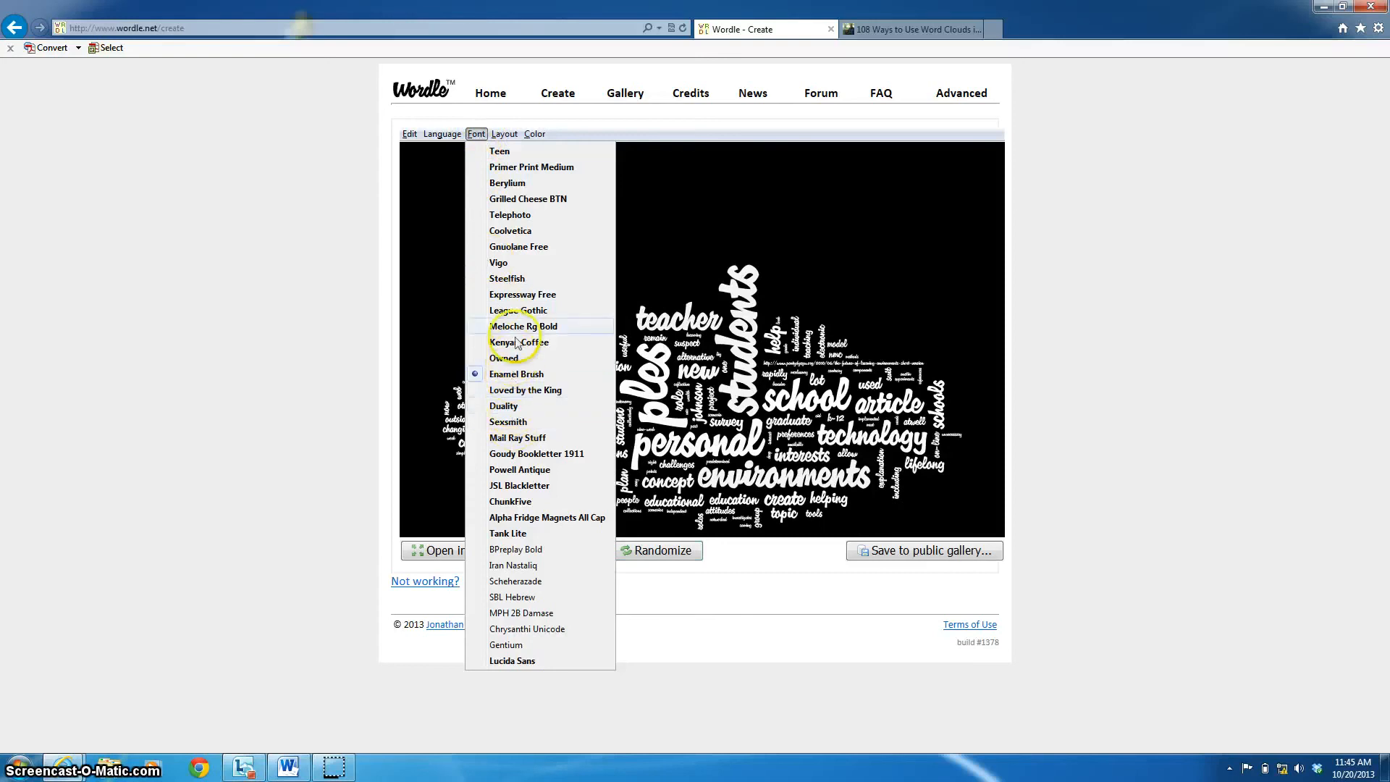
{"action": "left_click", "coordinate": [518, 311]}
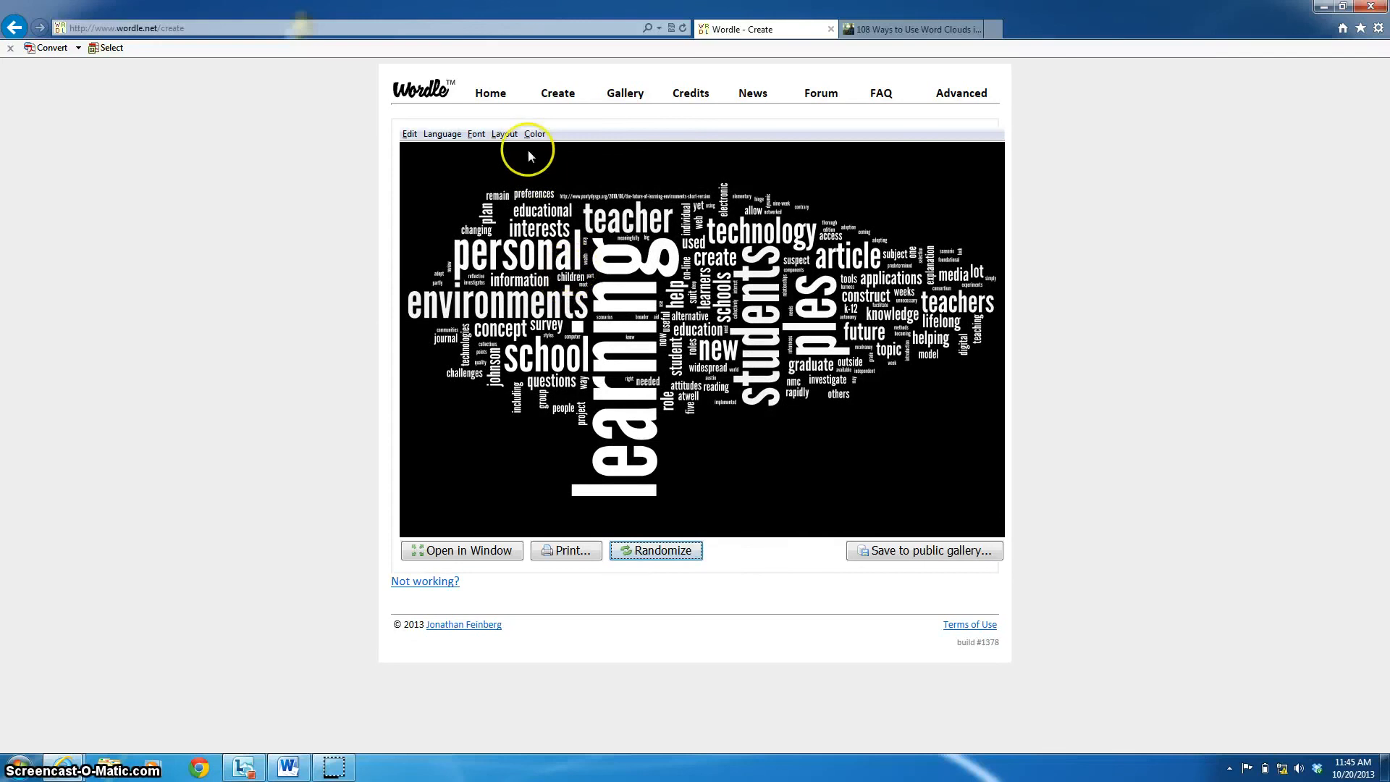
- Apply the Straighter Edges layout, leave Maximum words unchanged, and glance at the Language options
{"action": "left_click", "coordinate": [507, 135]}
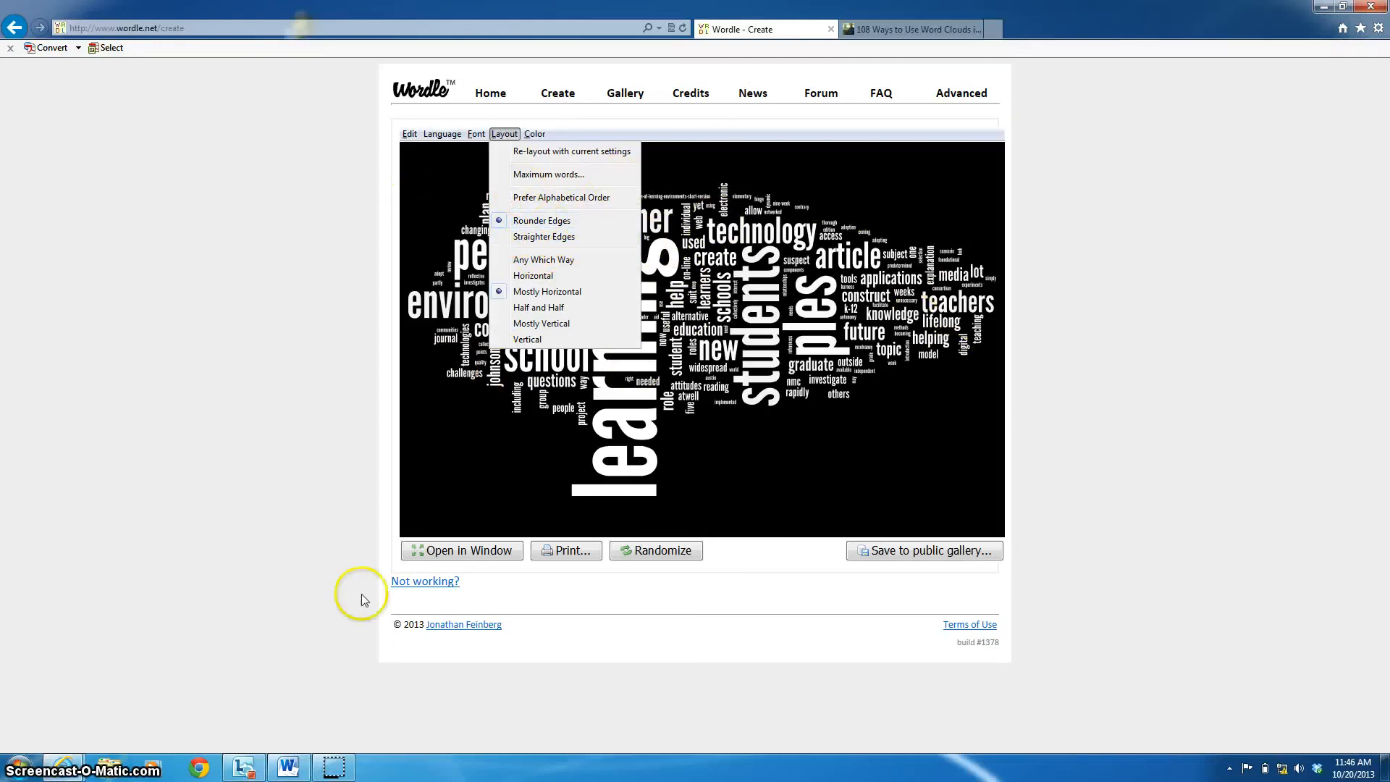
{"action": "left_click", "coordinate": [517, 238]}
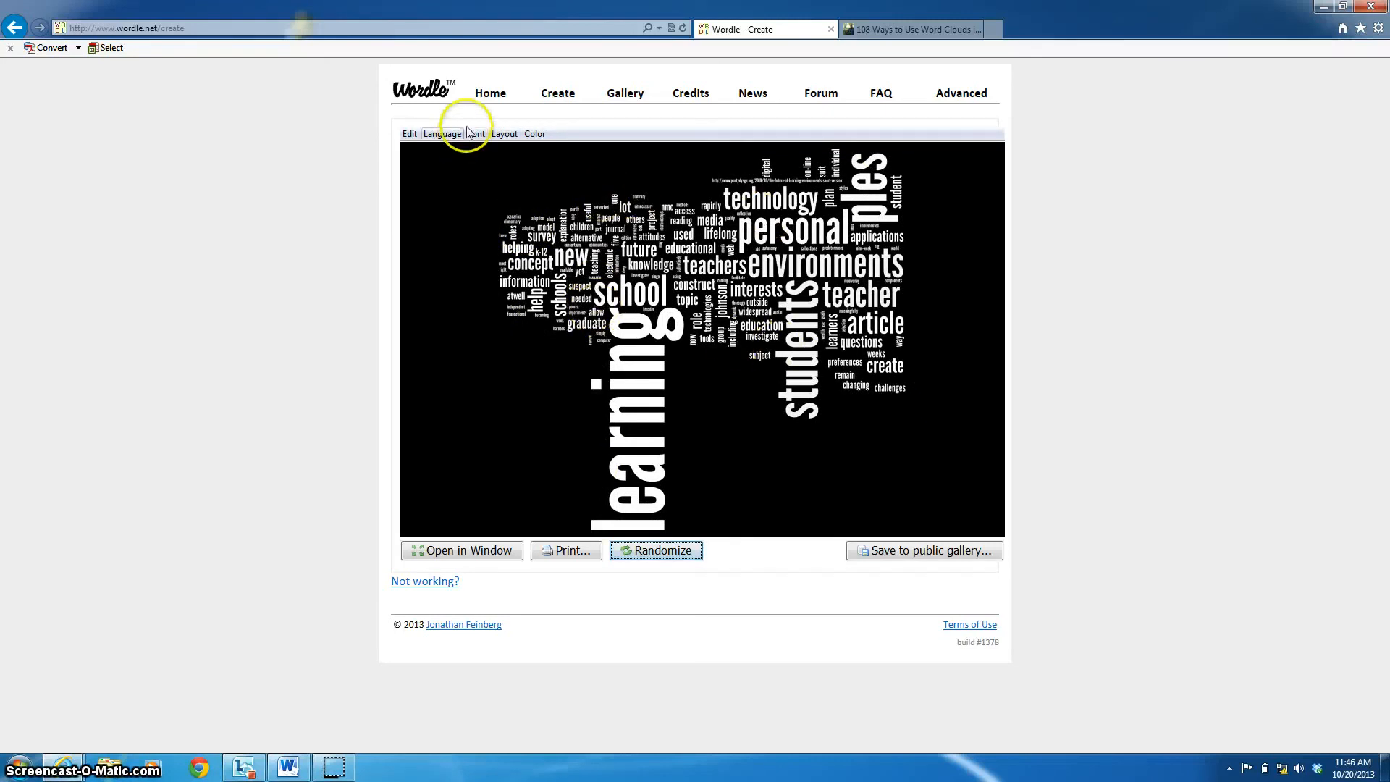
{"action": "left_click", "coordinate": [499, 134]}
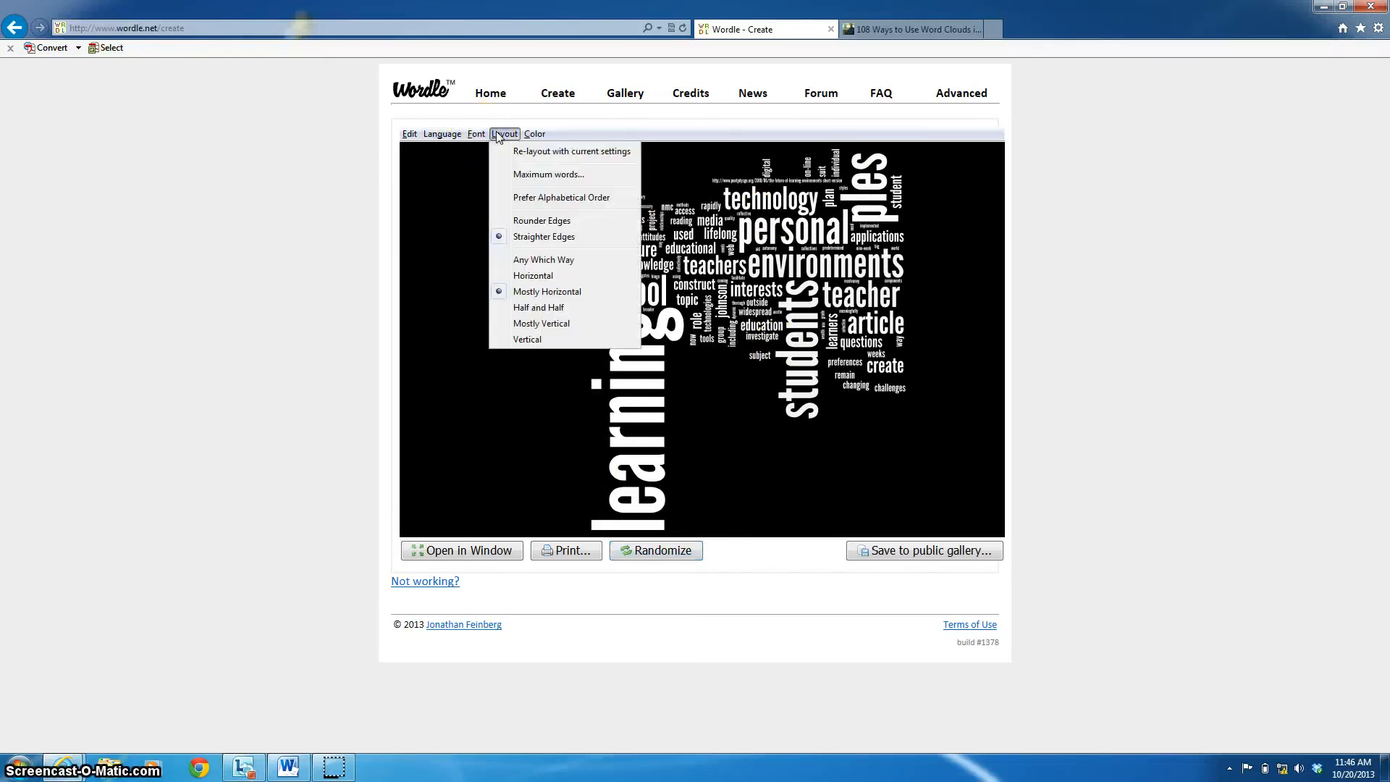
{"action": "left_click", "coordinate": [536, 175]}
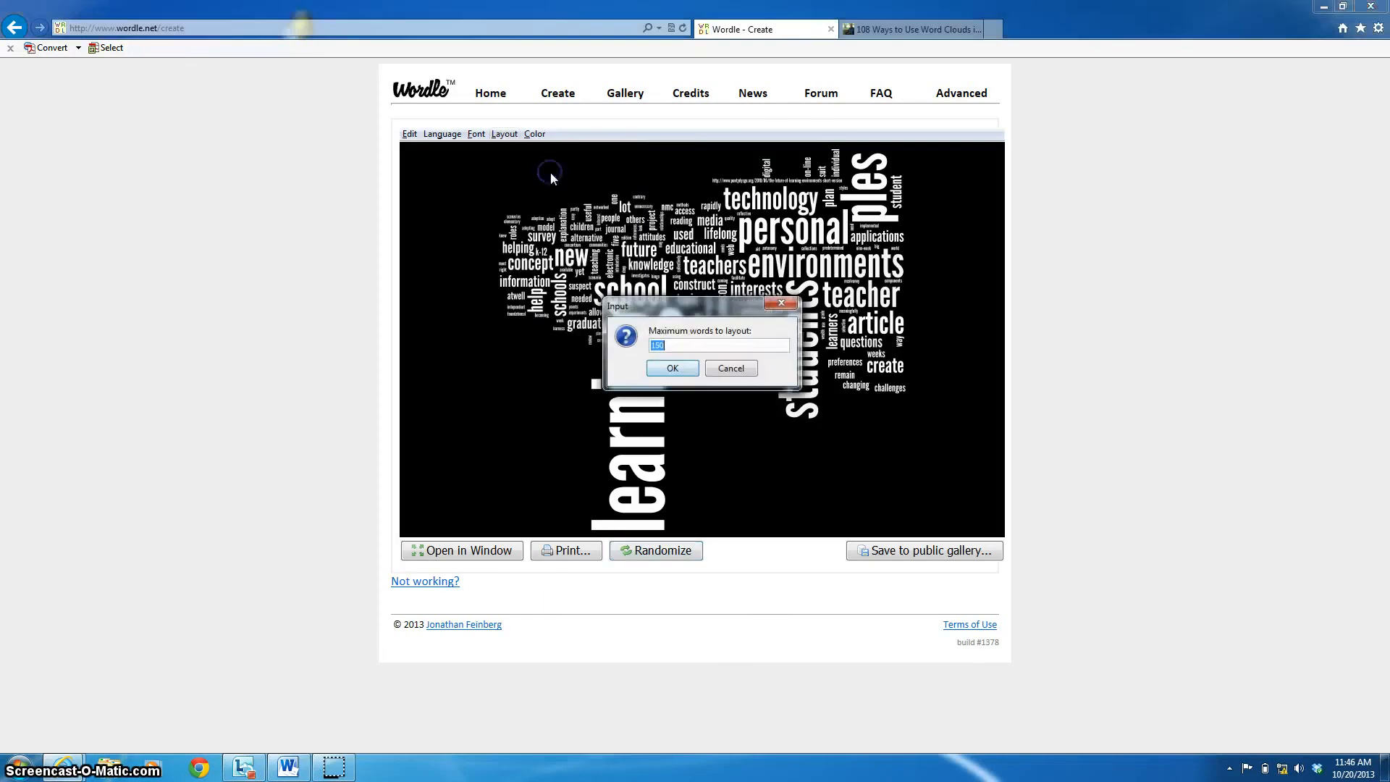
{"action": "left_click", "coordinate": [724, 370]}
{"action": "left_click", "coordinate": [440, 134]}
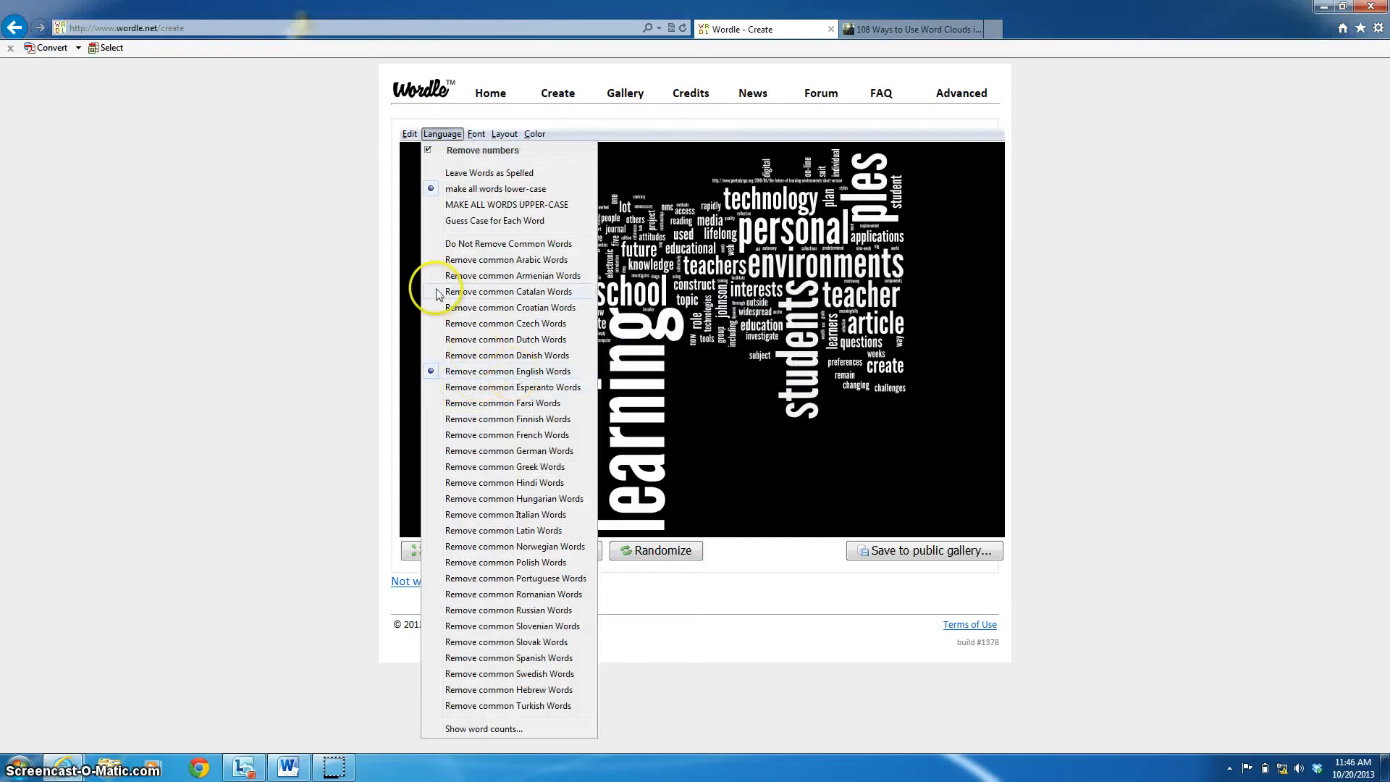
{"action": "left_click", "coordinate": [434, 134]}
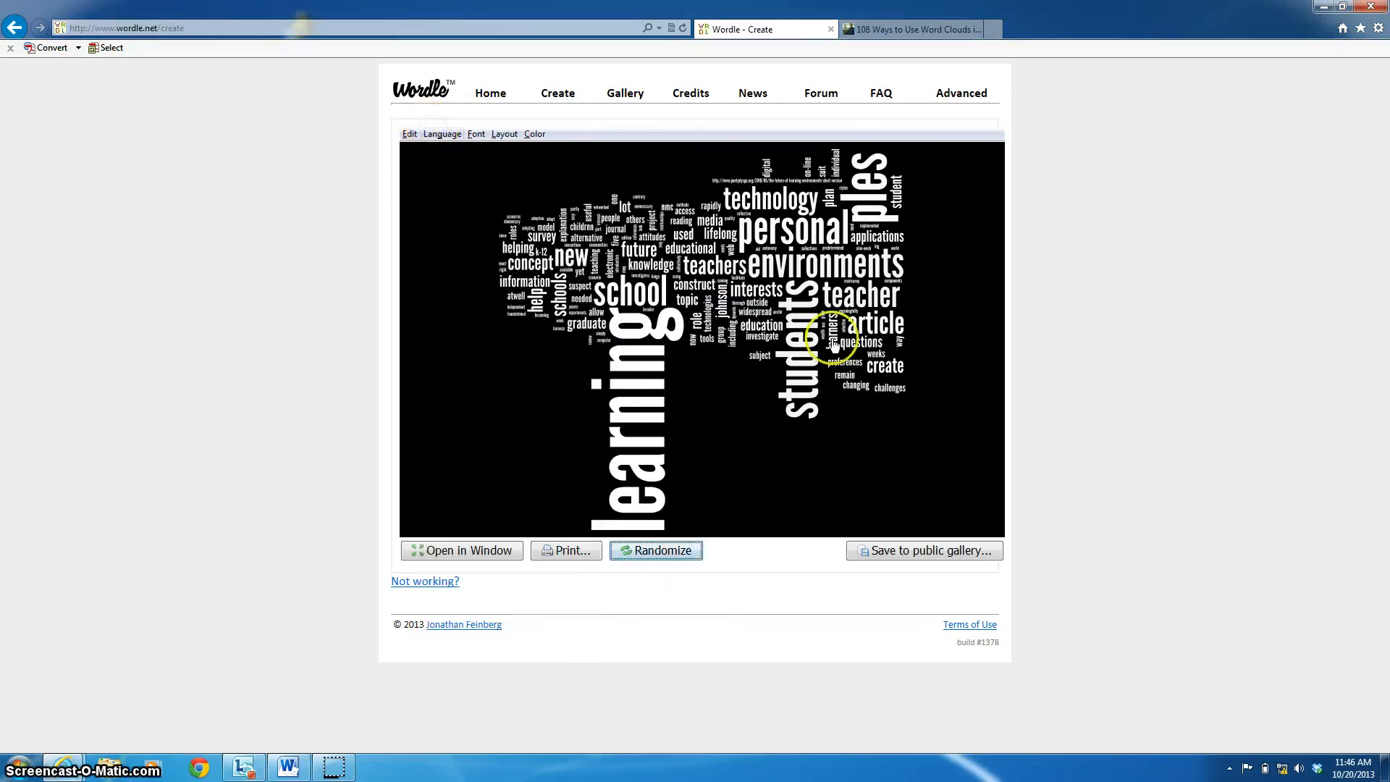
- Try half-horizontal-half-vertical, all-vertical and all-horizontal word layouts
{"action": "left_click", "coordinate": [499, 134]}
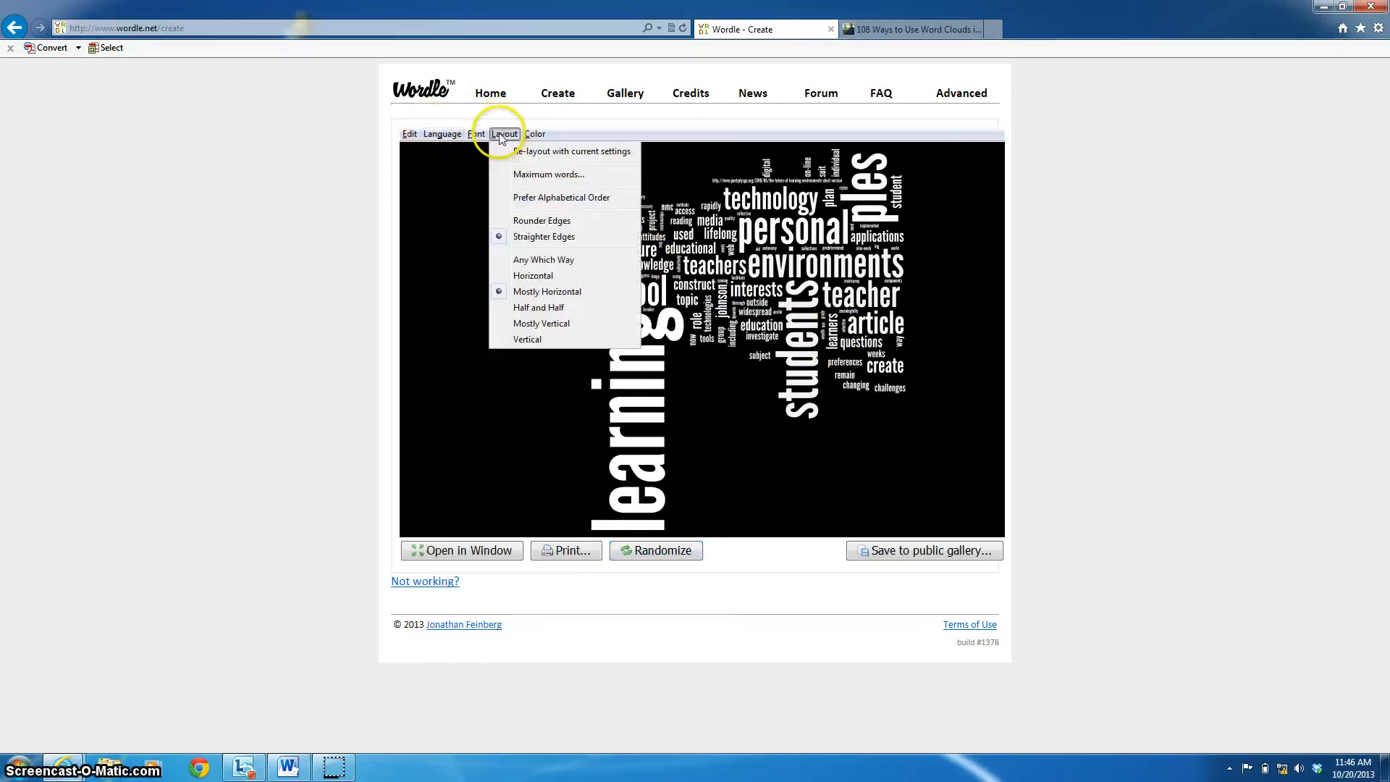
{"action": "left_click", "coordinate": [548, 308]}
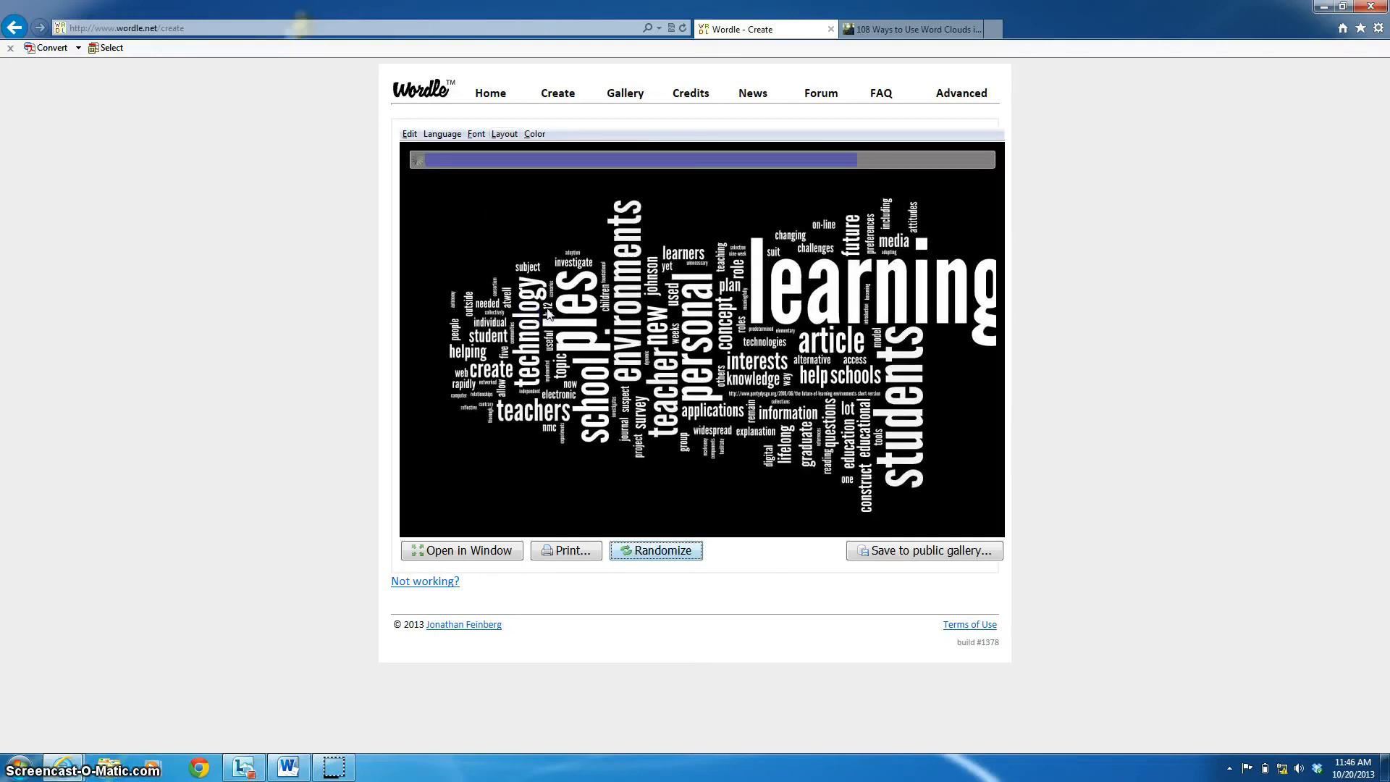
{"action": "left_click", "coordinate": [501, 133]}
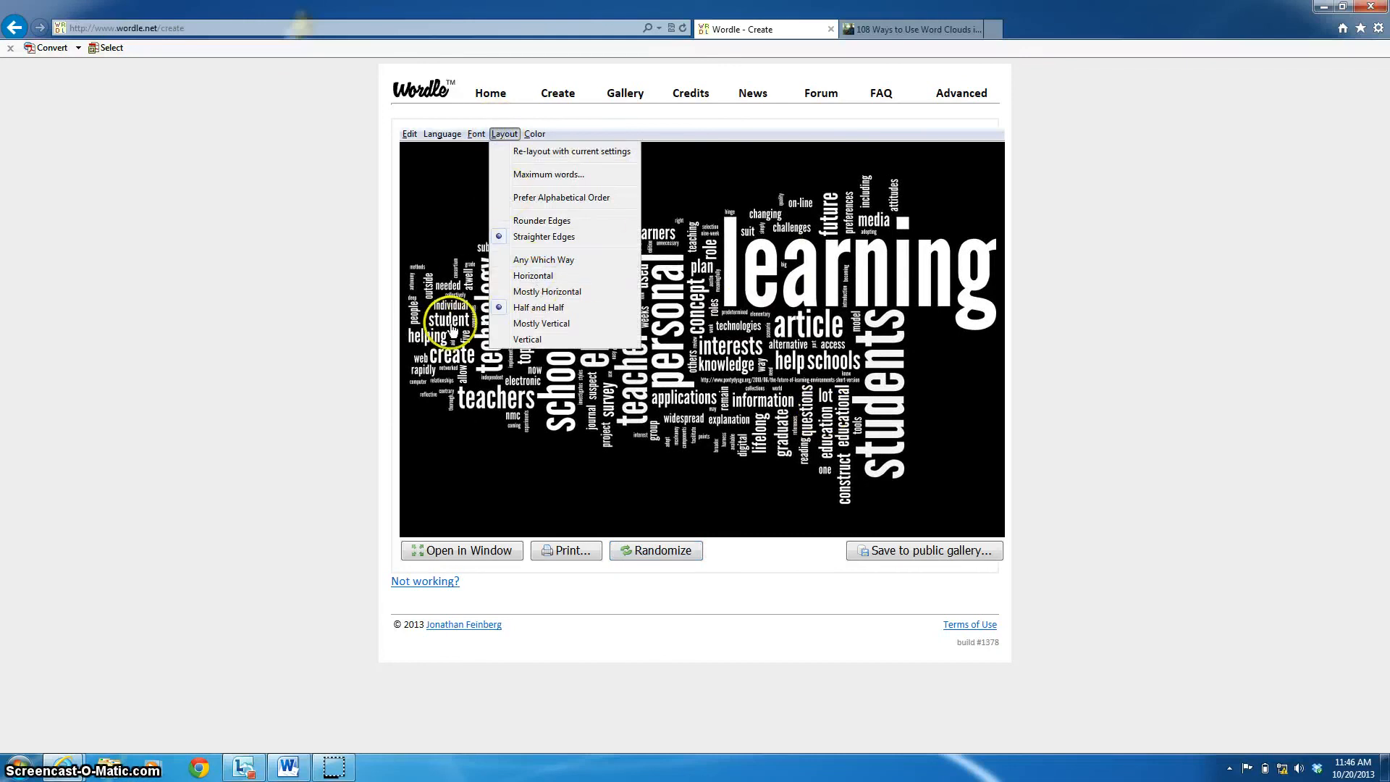
{"action": "left_click", "coordinate": [528, 339]}
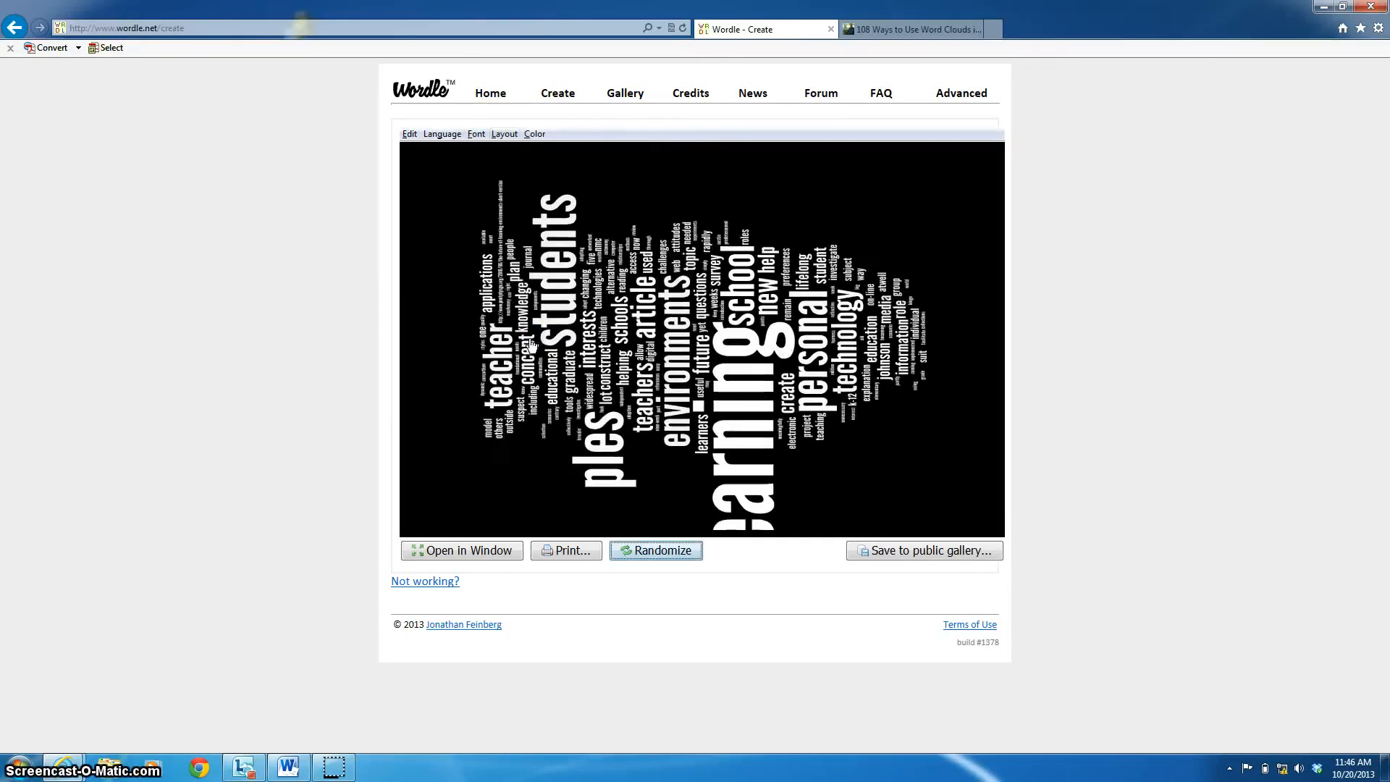
{"action": "left_click", "coordinate": [505, 134]}
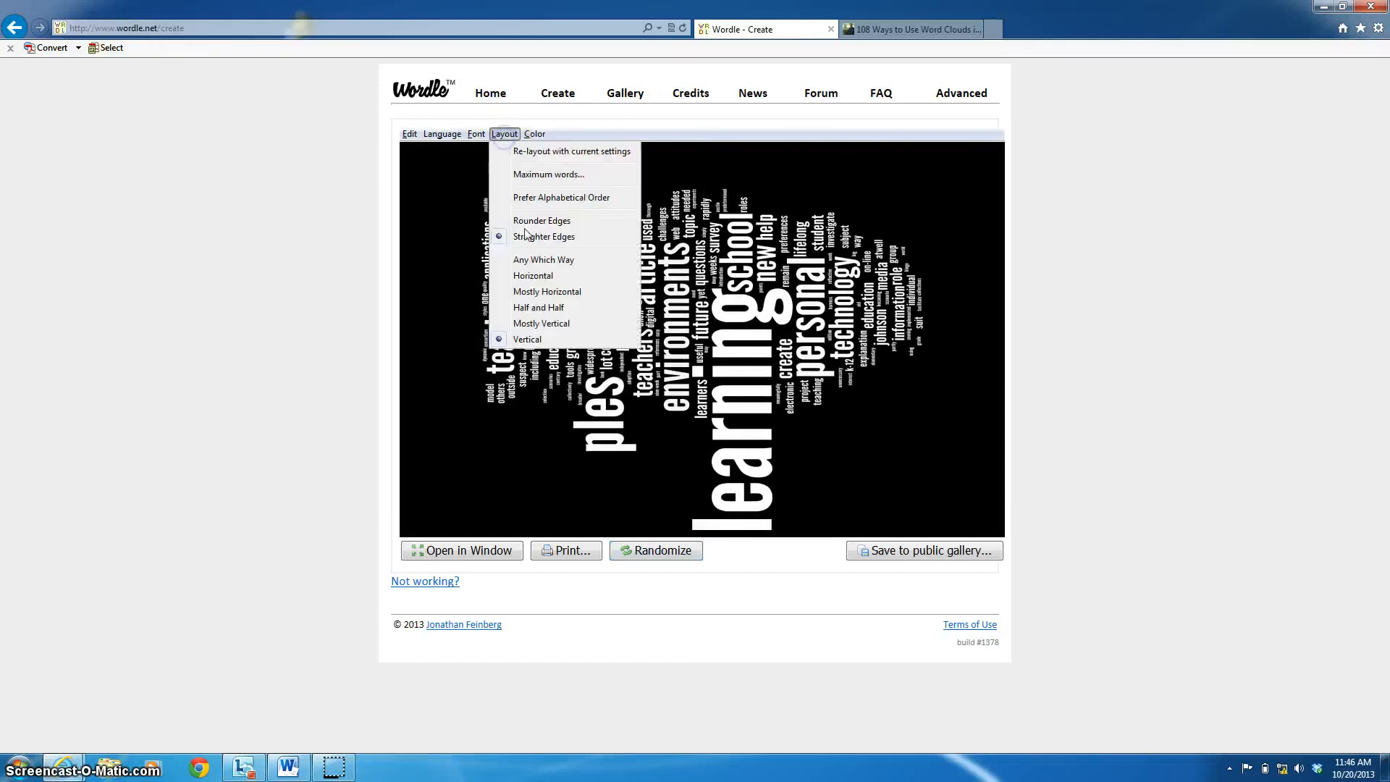
{"action": "left_click", "coordinate": [537, 275]}
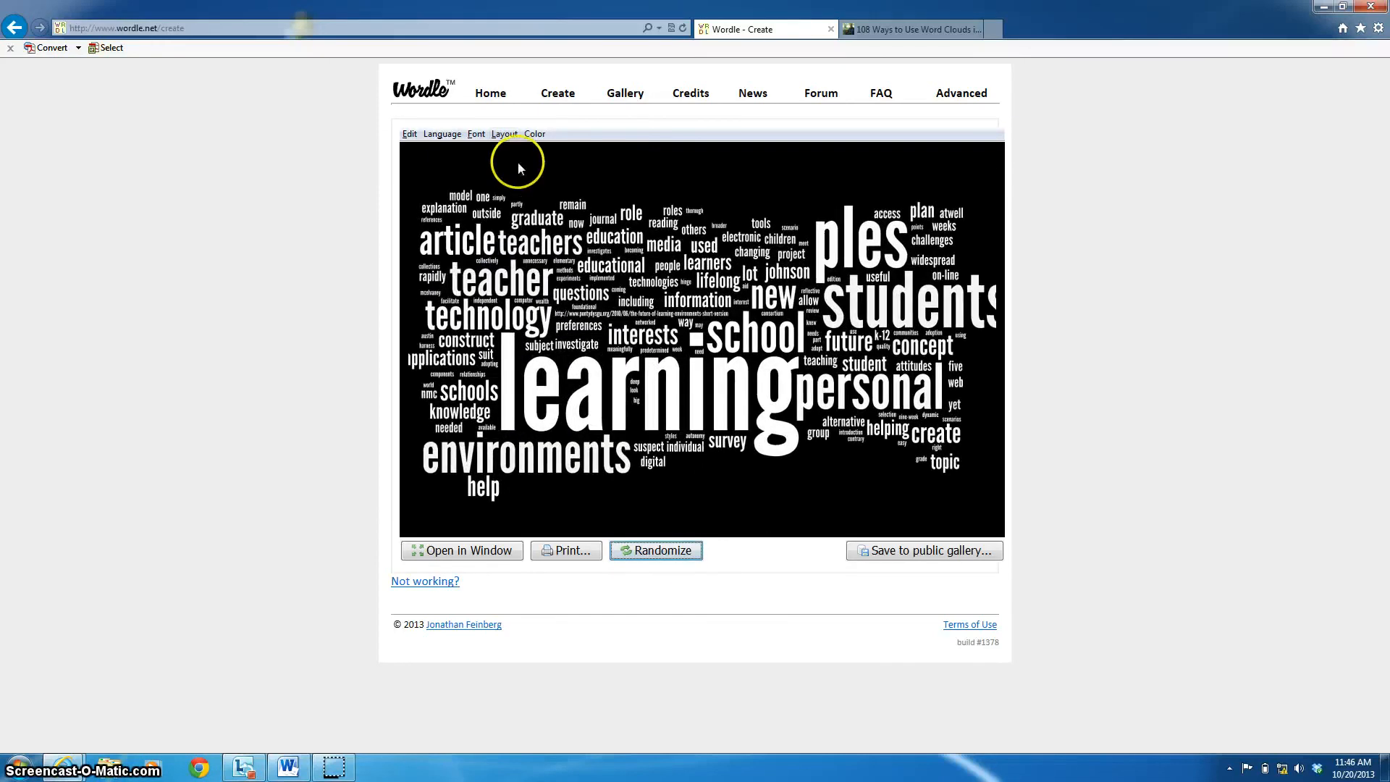
- Try any-direction words, settle on a mostly horizontal layout, and open the Color menu
{"action": "left_click", "coordinate": [505, 134]}
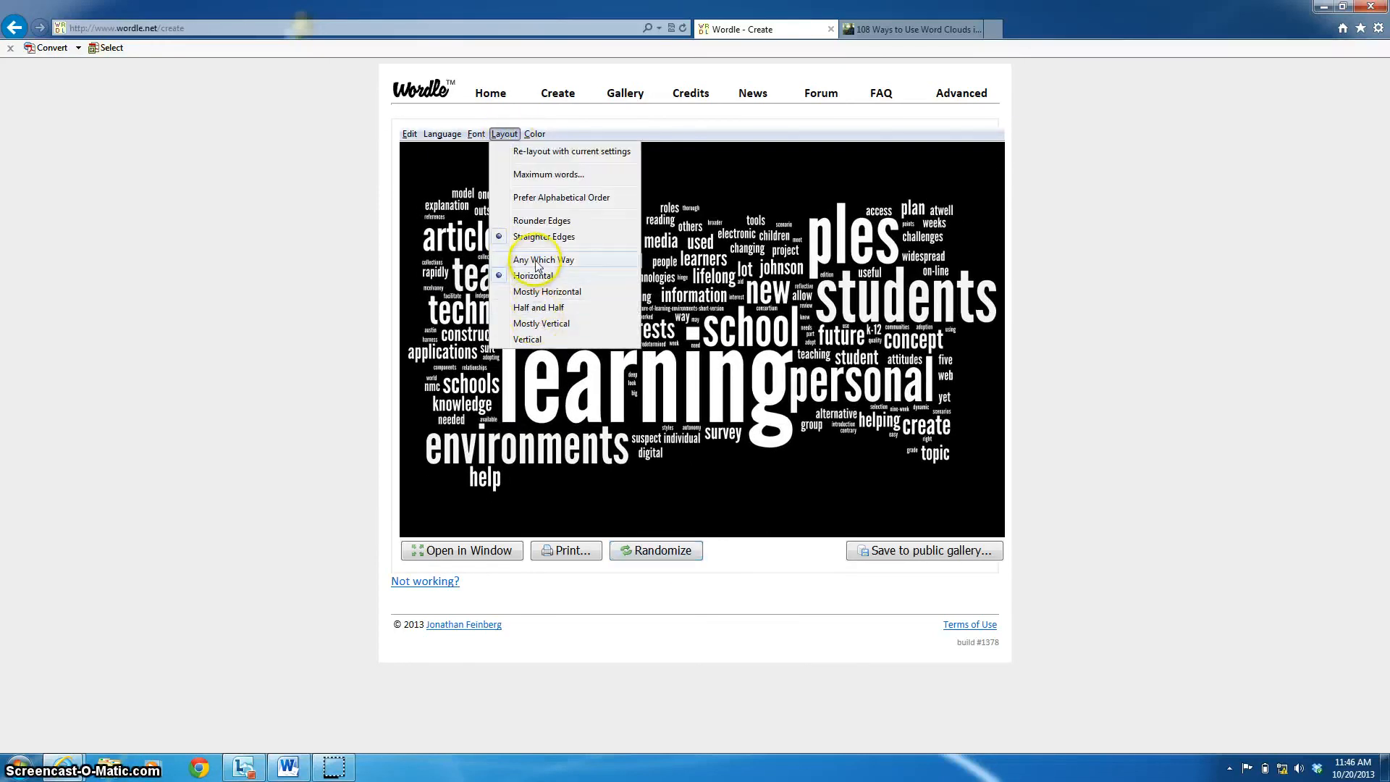
{"action": "left_click", "coordinate": [536, 260]}
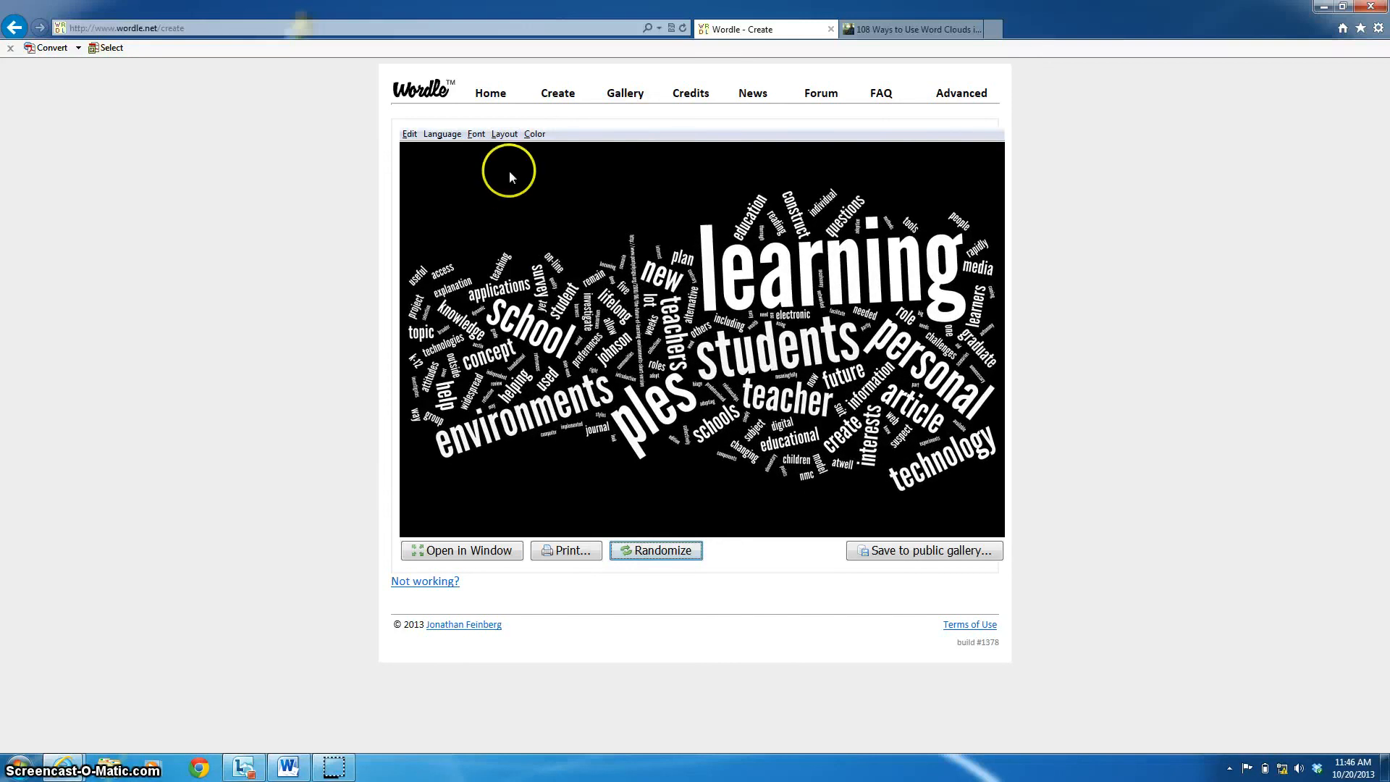
{"action": "left_click", "coordinate": [505, 134]}
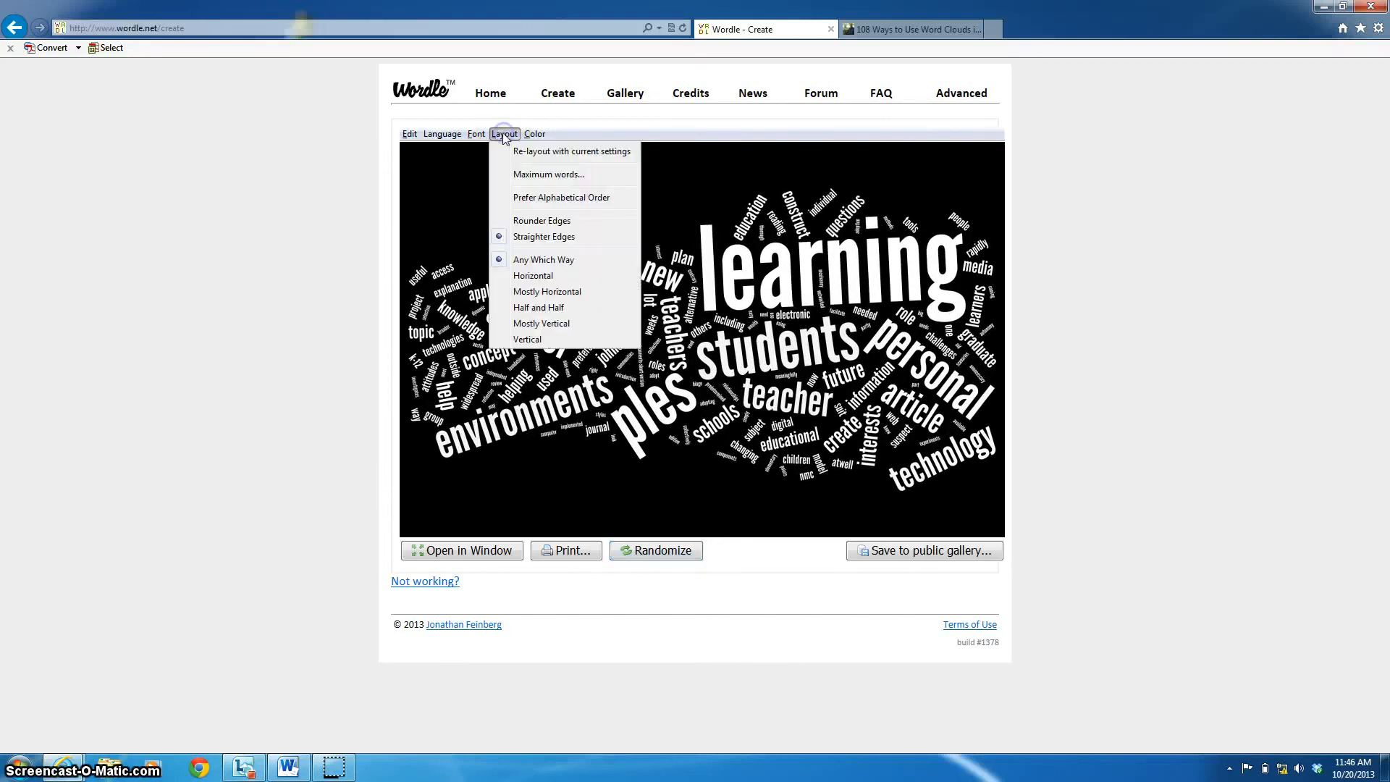
{"action": "left_click", "coordinate": [536, 292]}
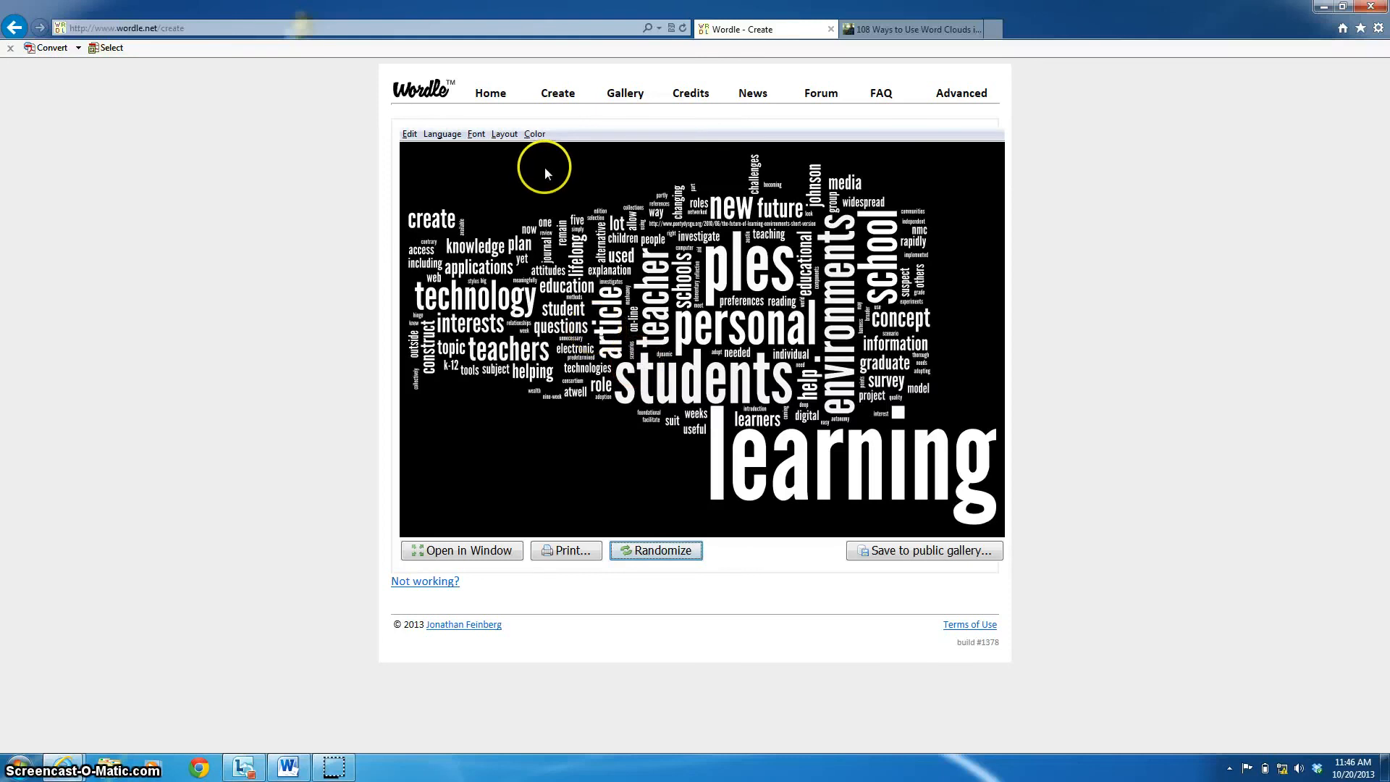
{"action": "left_click", "coordinate": [535, 135]}
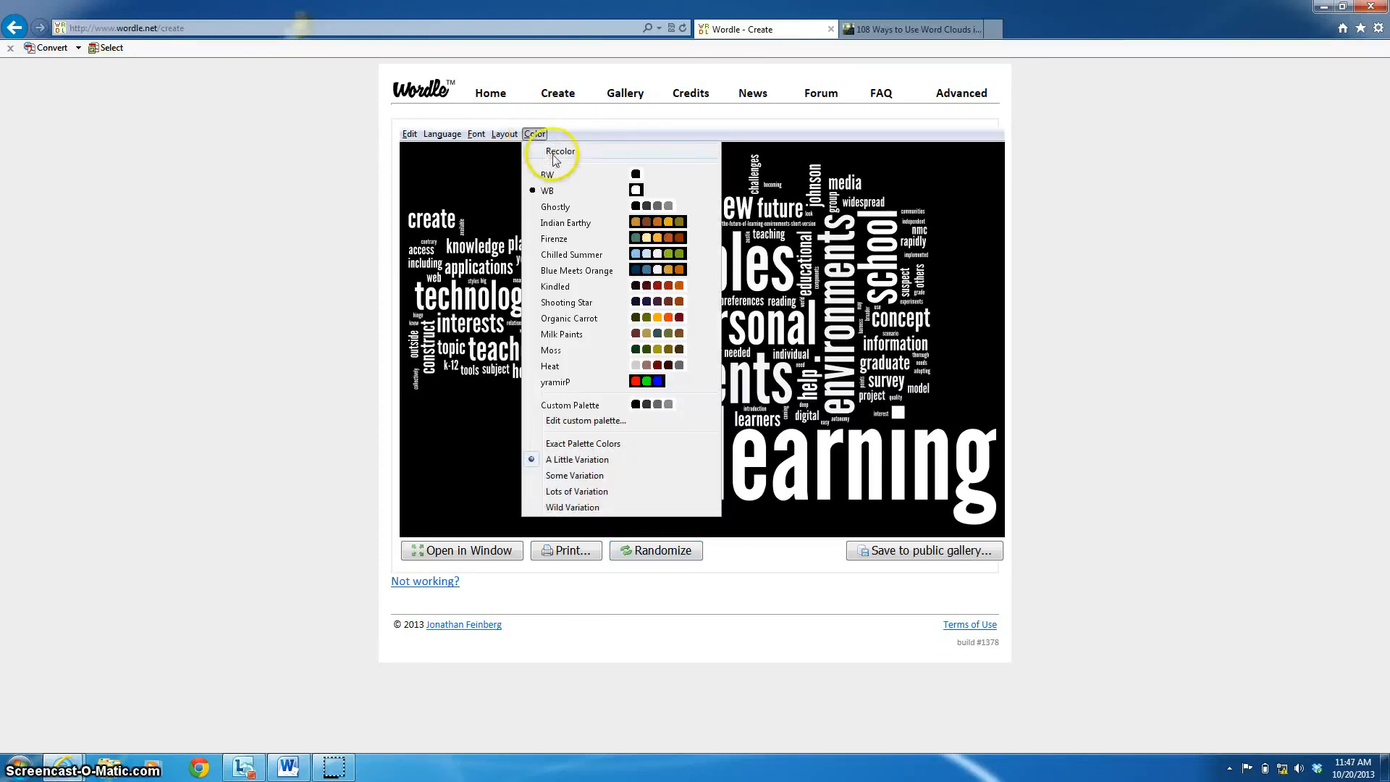
- Recolour the cloud with the Organic Carrot palette
{"action": "left_click", "coordinate": [558, 149]}
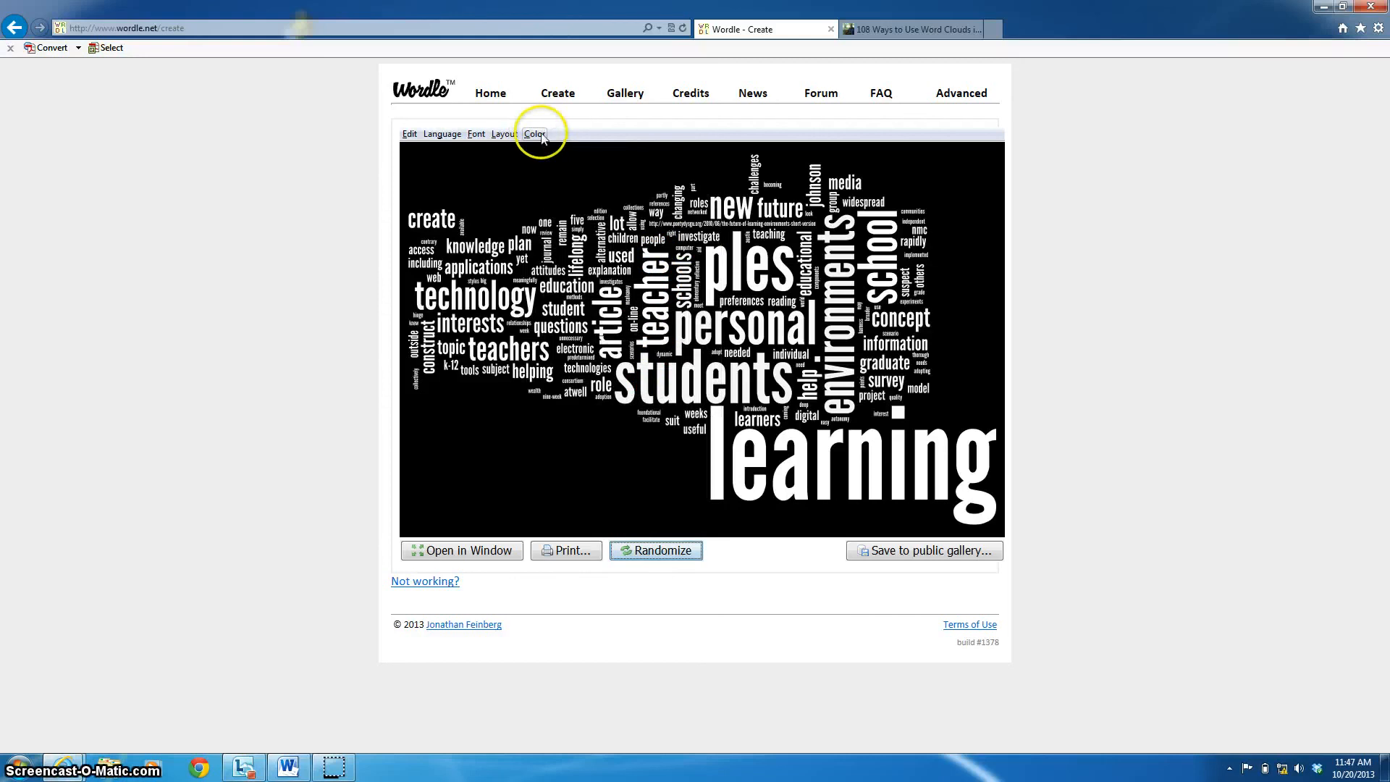
{"action": "left_click", "coordinate": [536, 135]}
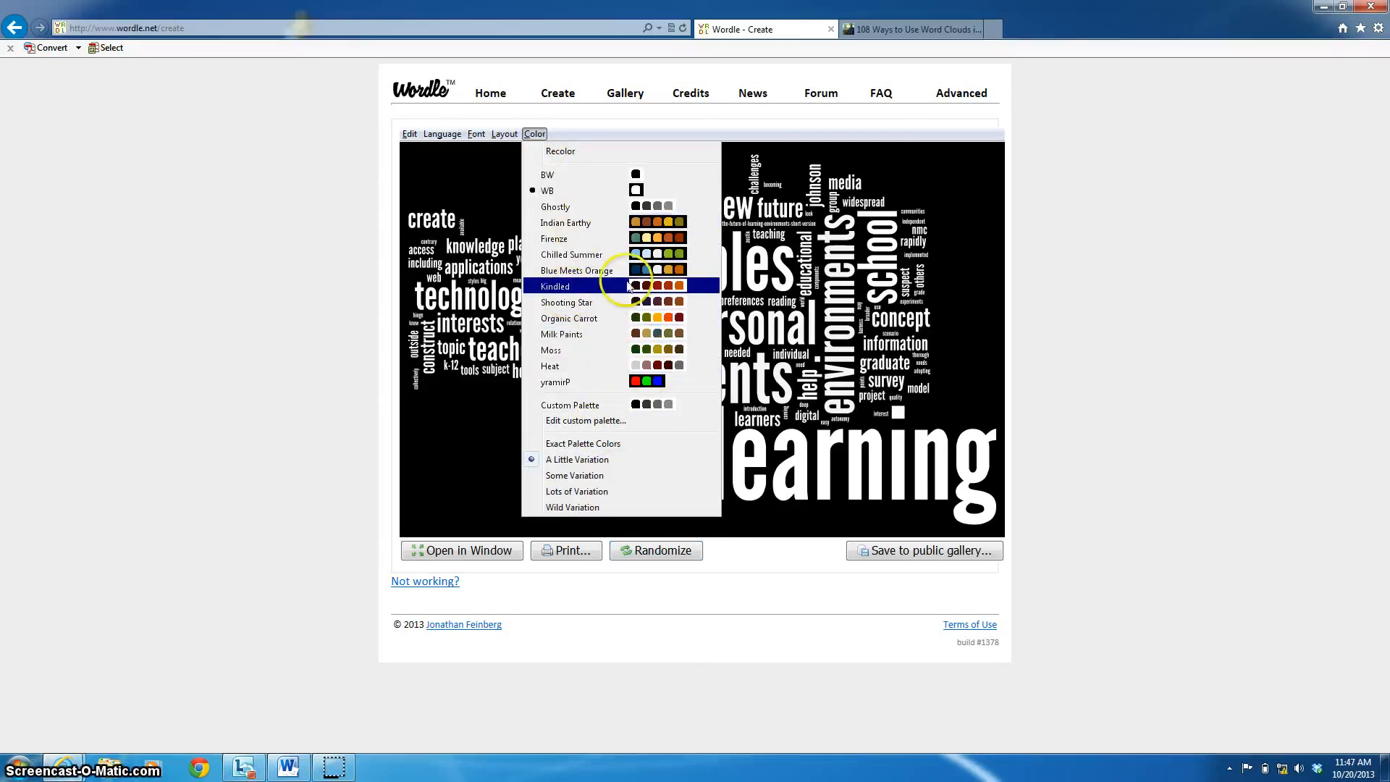
{"action": "left_click", "coordinate": [586, 320]}
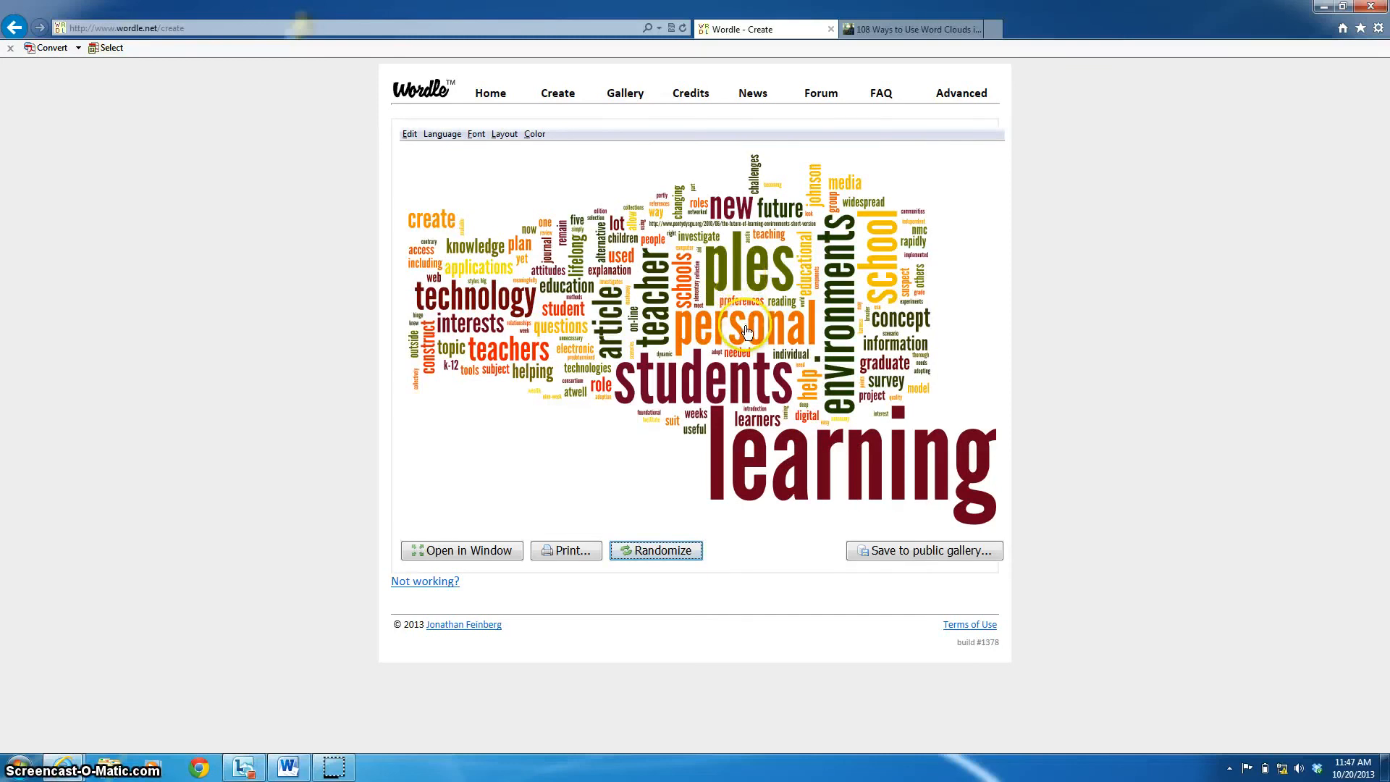
- Step the colour variation through Some, Lots of, and finally Wild Variation
{"action": "left_click", "coordinate": [534, 134]}
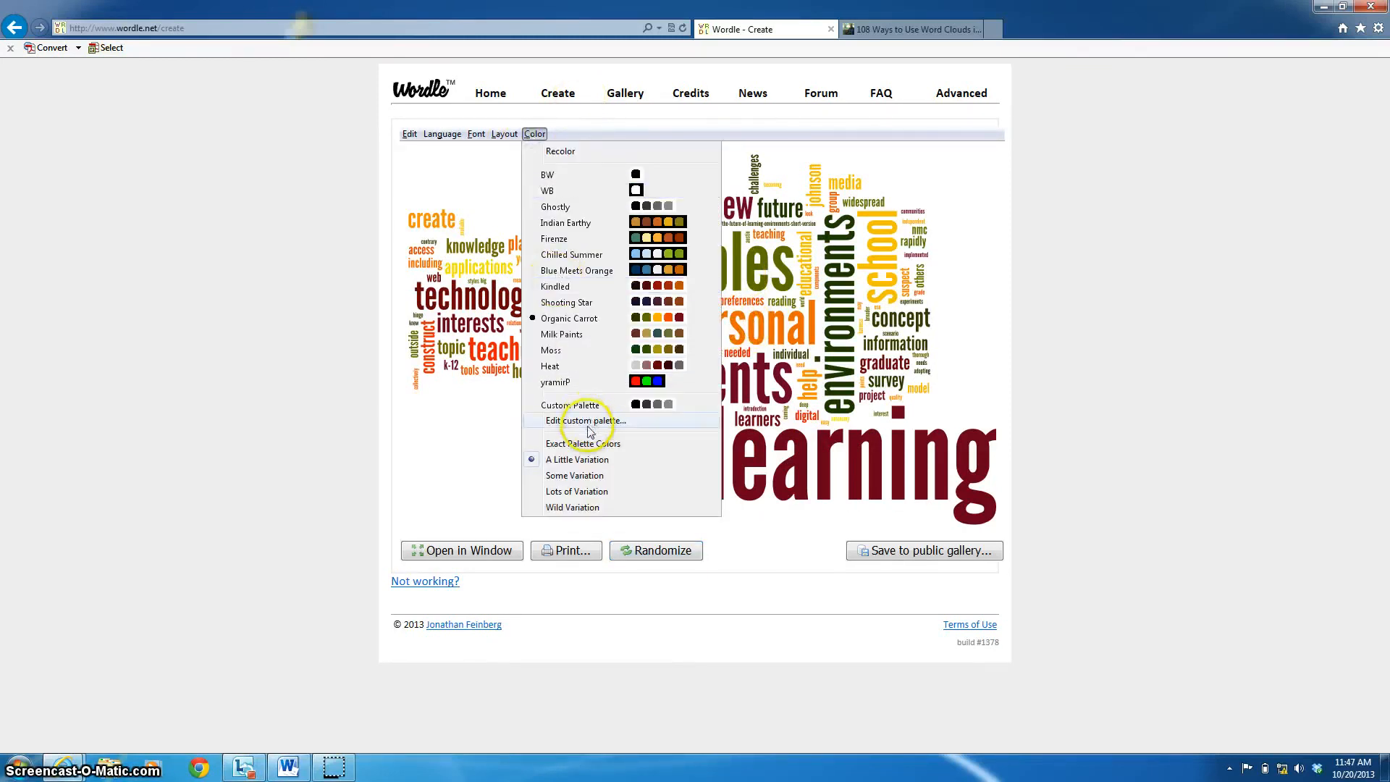
{"action": "left_click", "coordinate": [577, 475]}
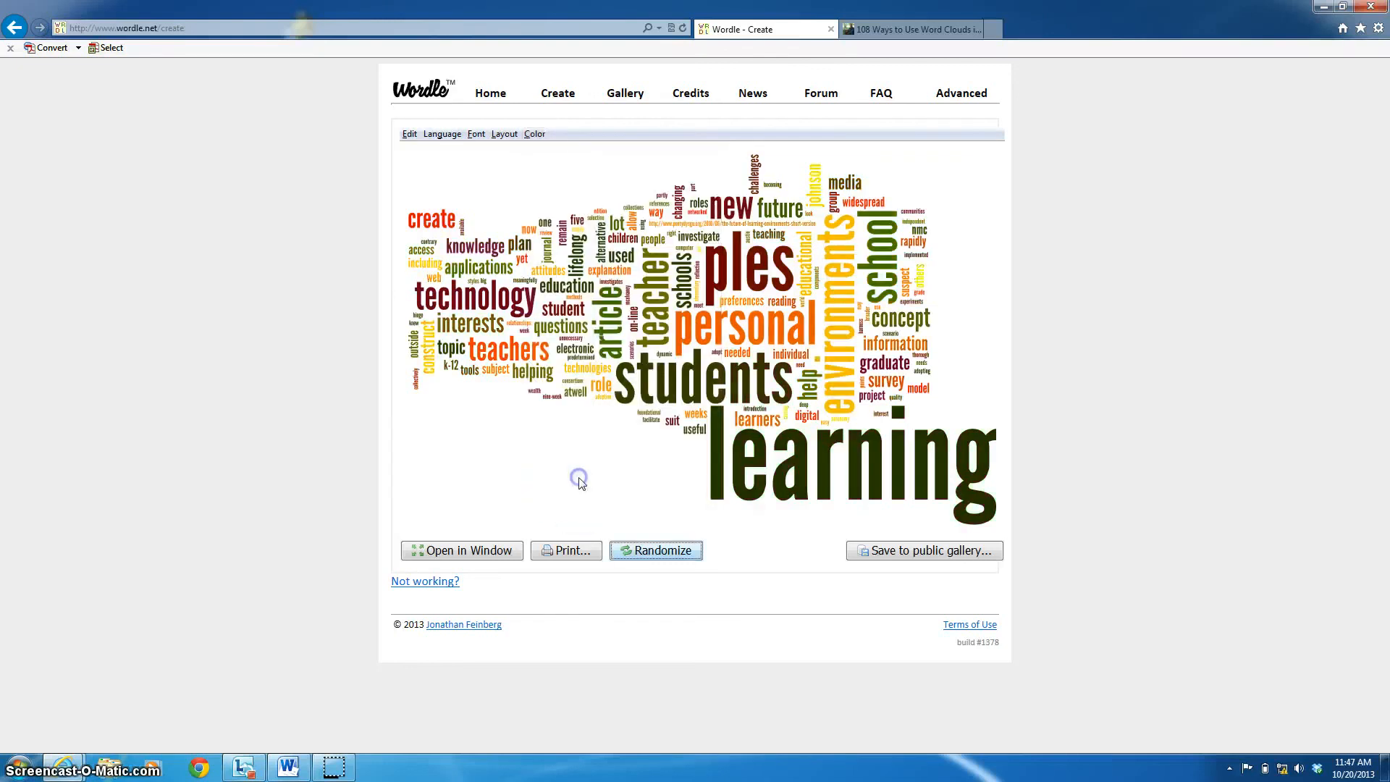
{"action": "left_click", "coordinate": [534, 134]}
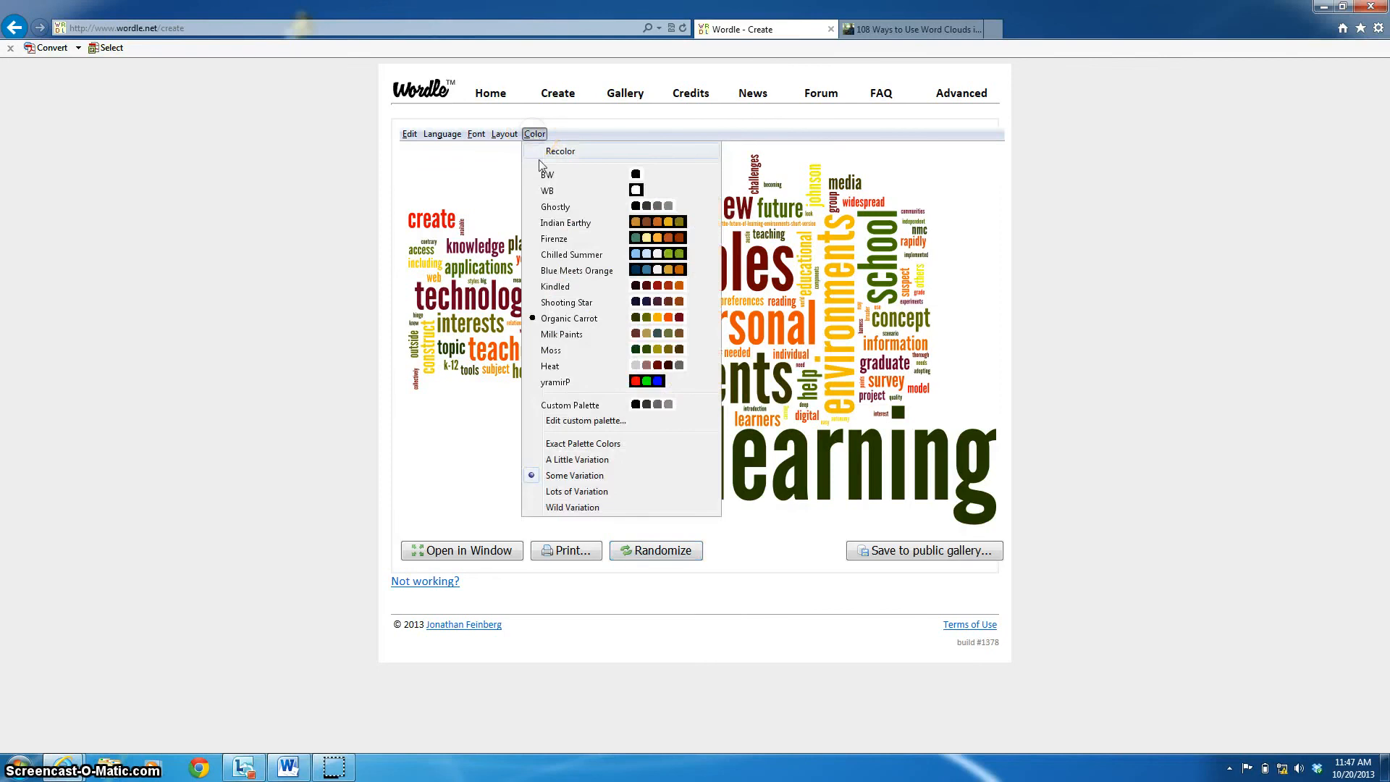
{"action": "left_click", "coordinate": [595, 491]}
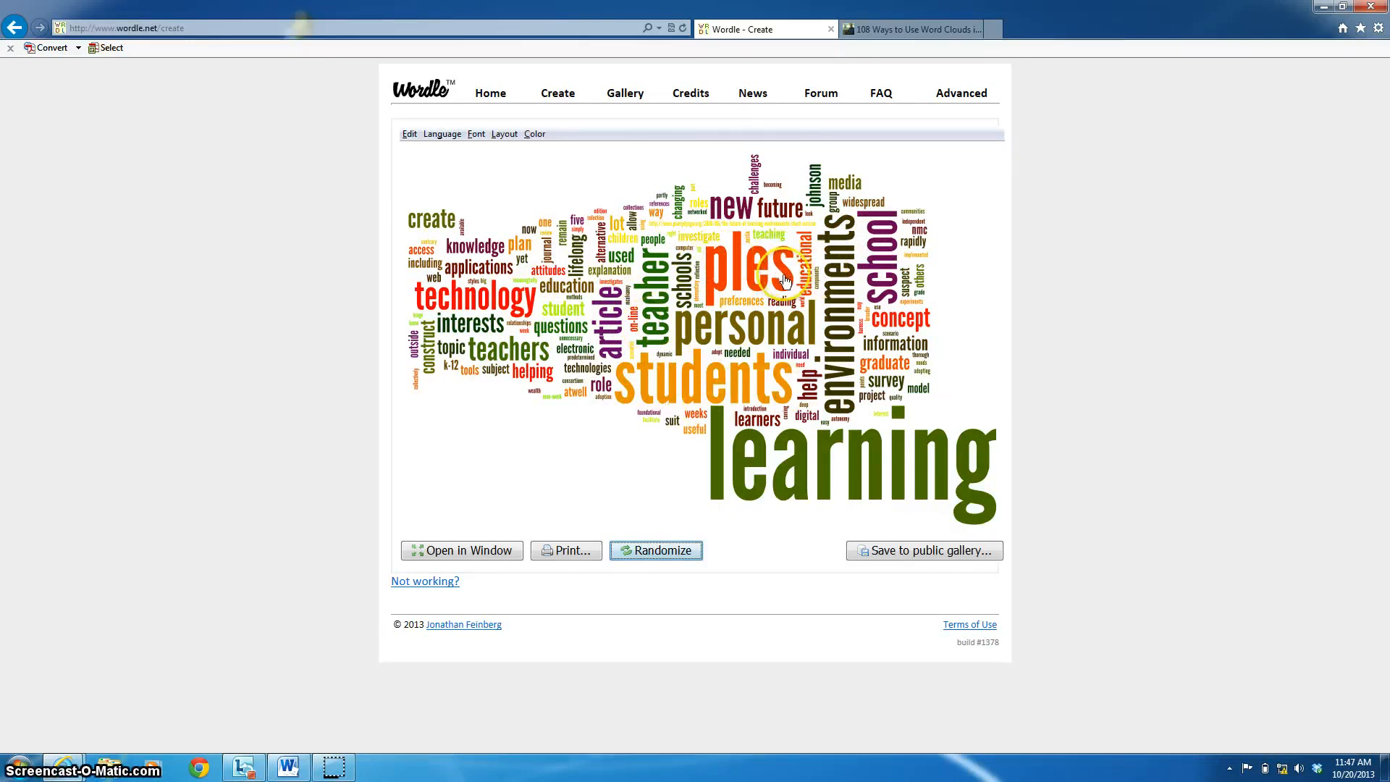
{"action": "left_click", "coordinate": [534, 134]}
{"action": "left_click", "coordinate": [572, 507]}
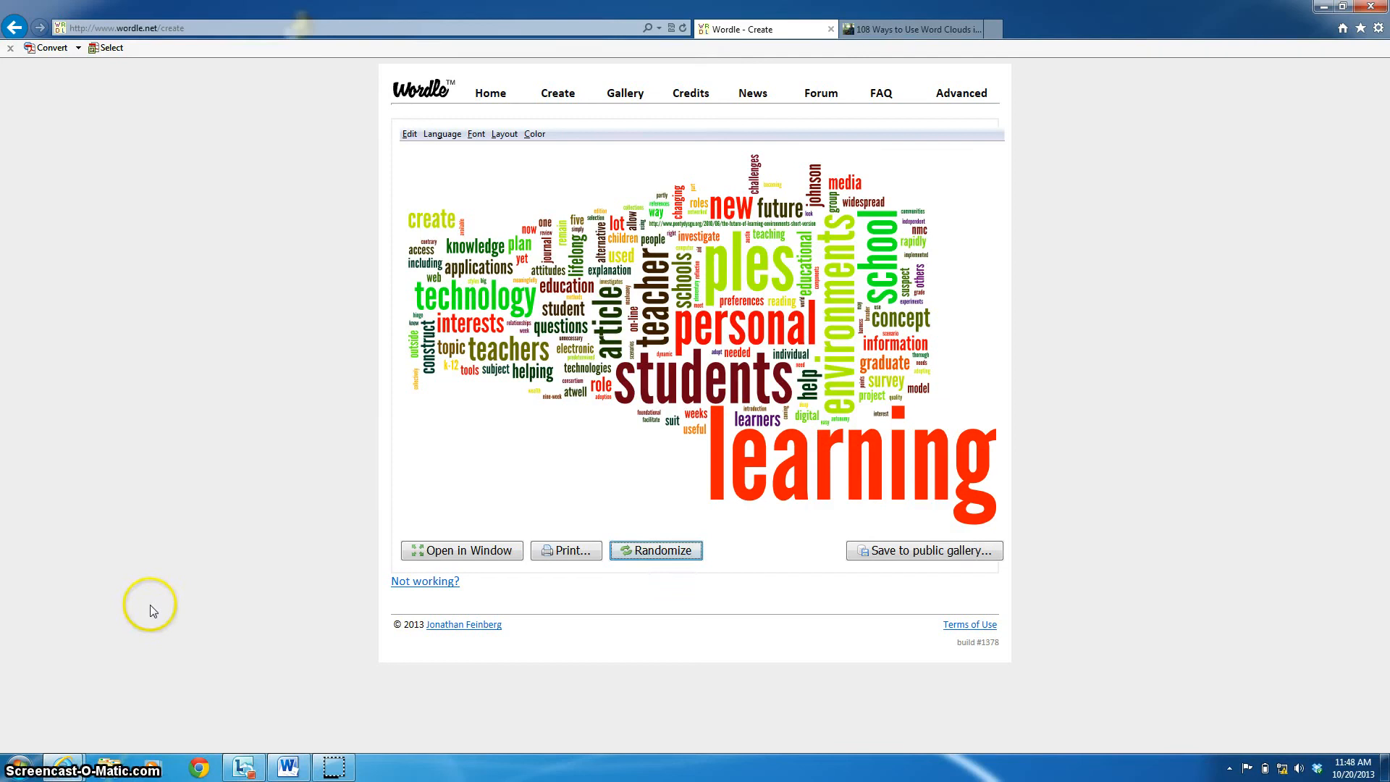
- Launch Snipping Tool, move its window aside, and snip a rectangle around the word cloud
{"action": "left_click", "coordinate": [22, 769]}
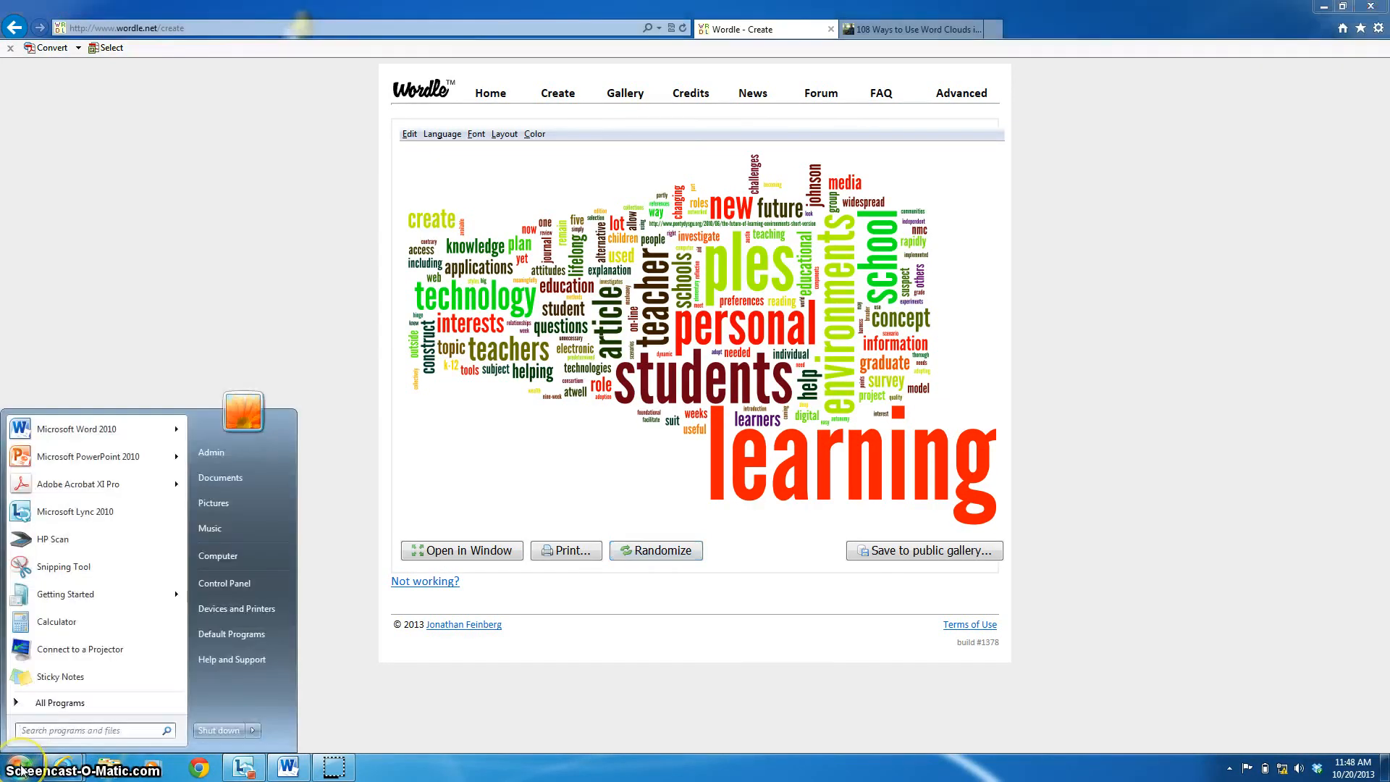
{"action": "left_click", "coordinate": [61, 571]}
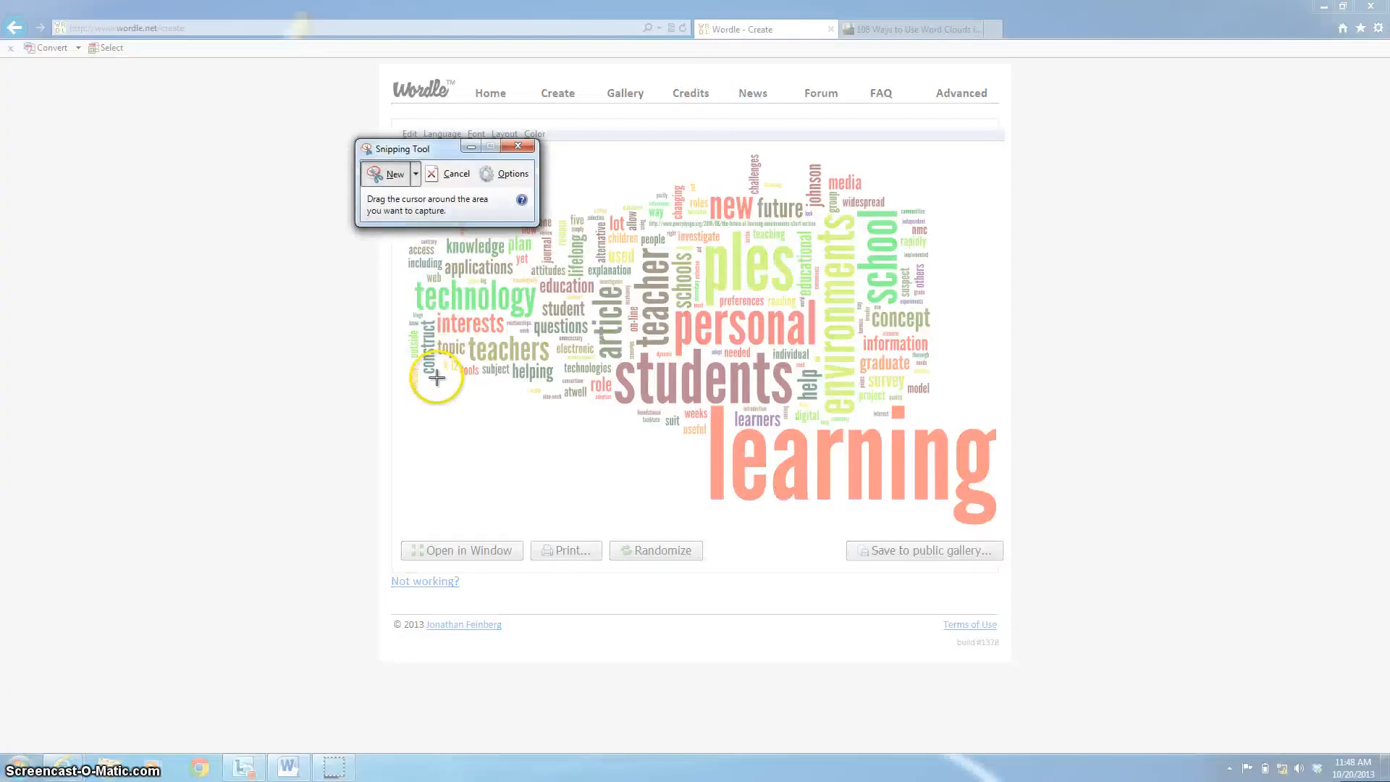
{"action": "left_click_drag", "start_coordinate": [389, 141], "coordinate": [202, 103]}
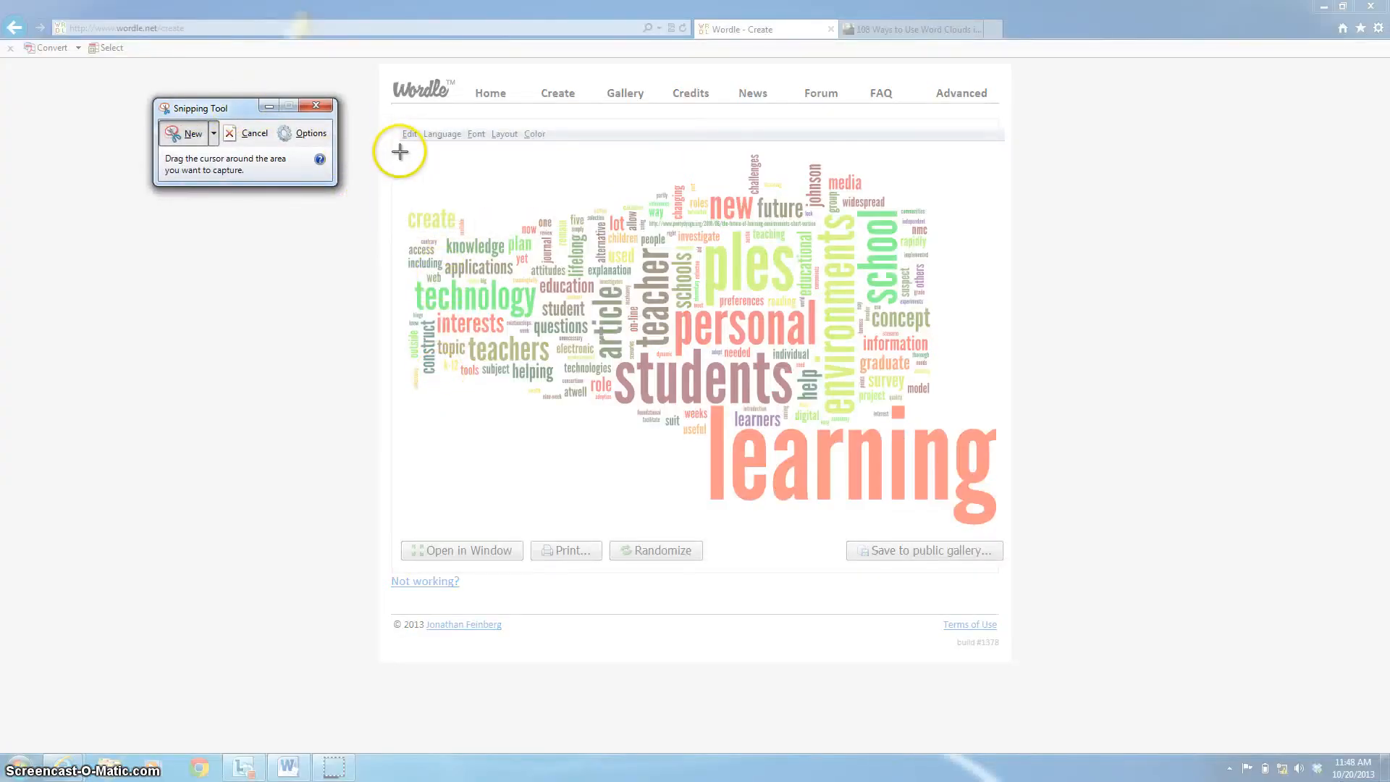
{"action": "left_click_drag", "start_coordinate": [399, 152], "coordinate": [1004, 531]}
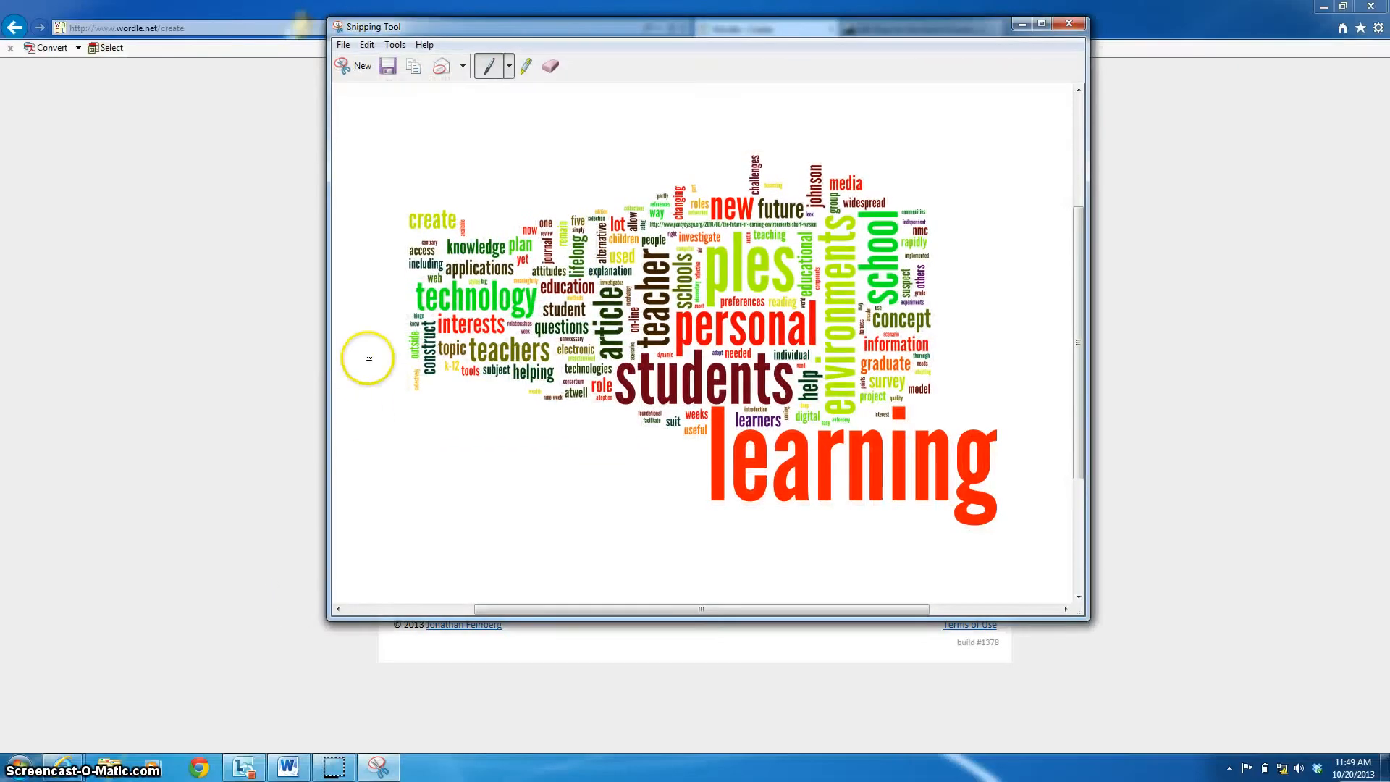
- Save the Snipping Tool capture as a JPEG named Word_cloud_example on the Desktop
{"action": "left_click", "coordinate": [344, 46]}
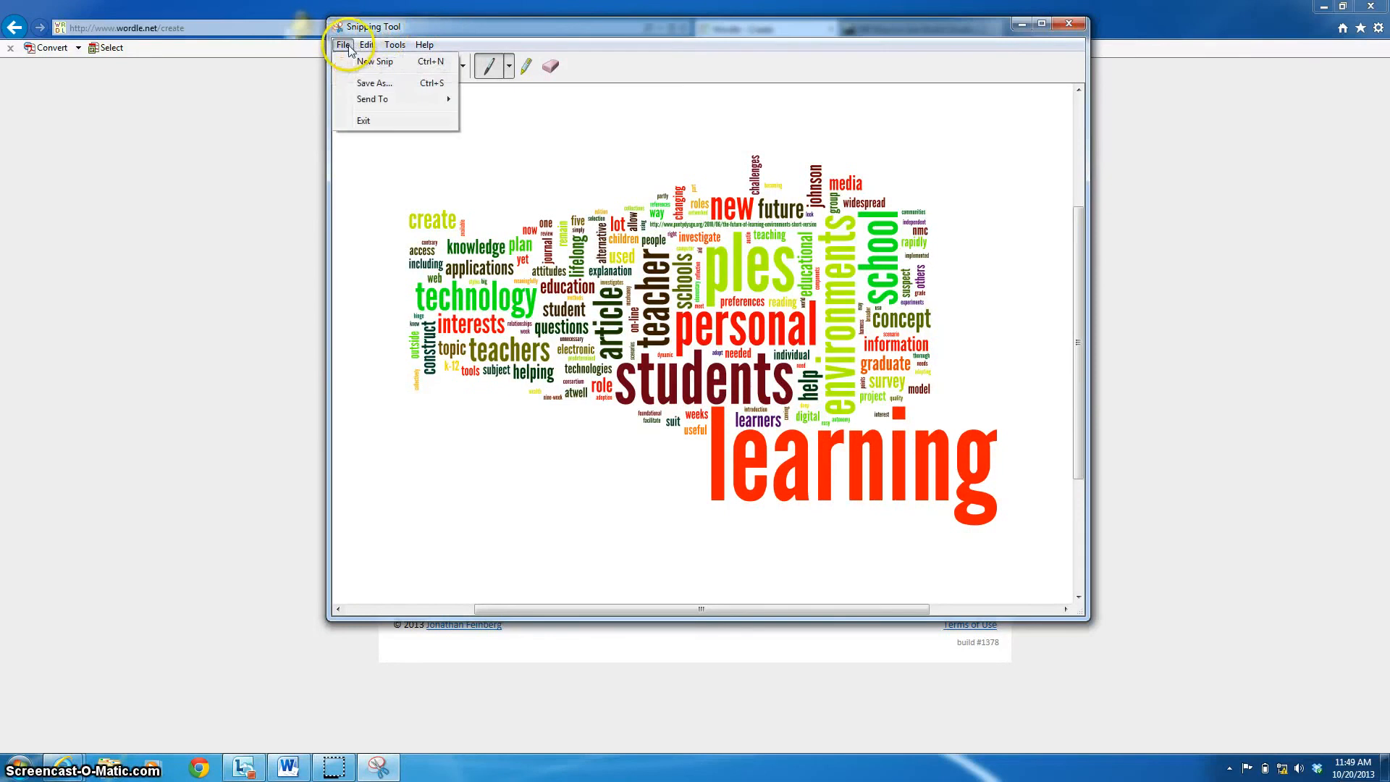
{"action": "left_click", "coordinate": [357, 84]}
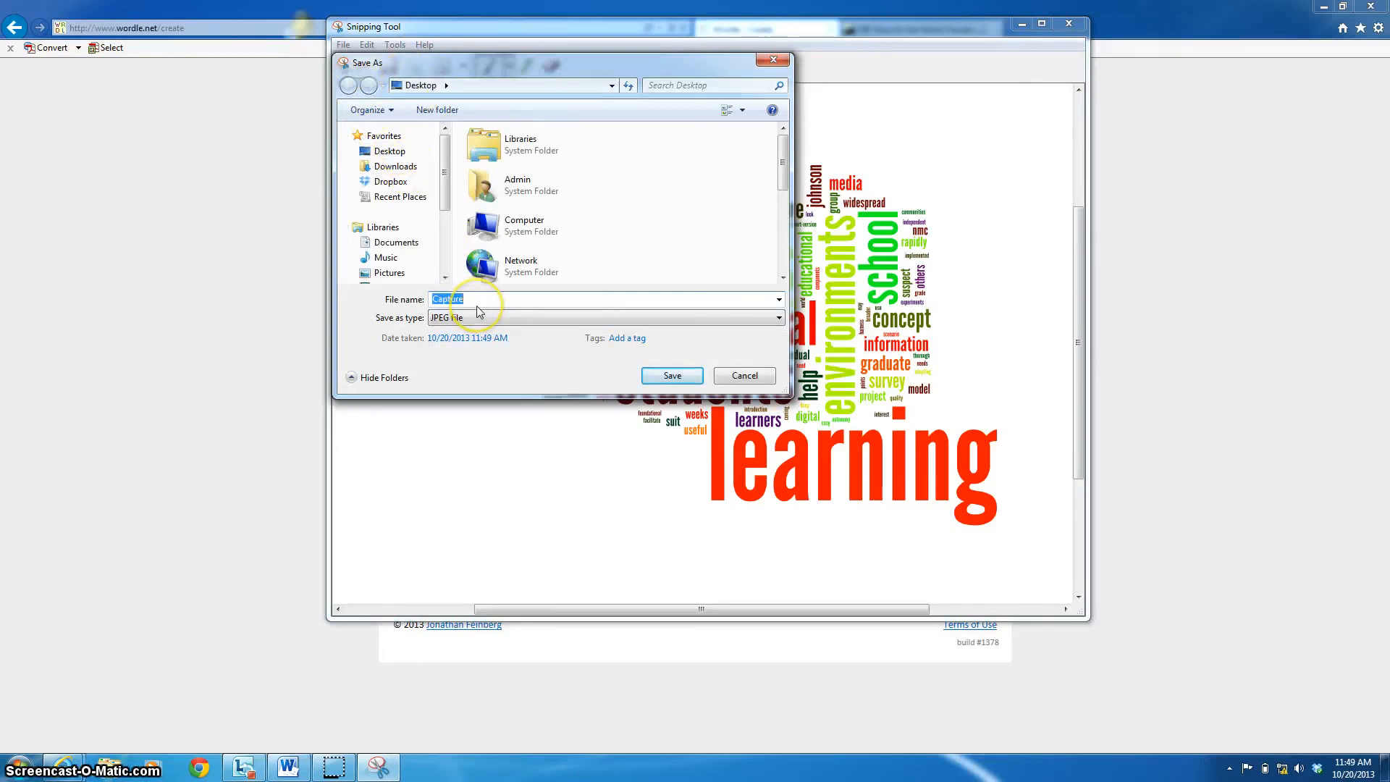
{"action": "type", "text": "Word_cloud"}
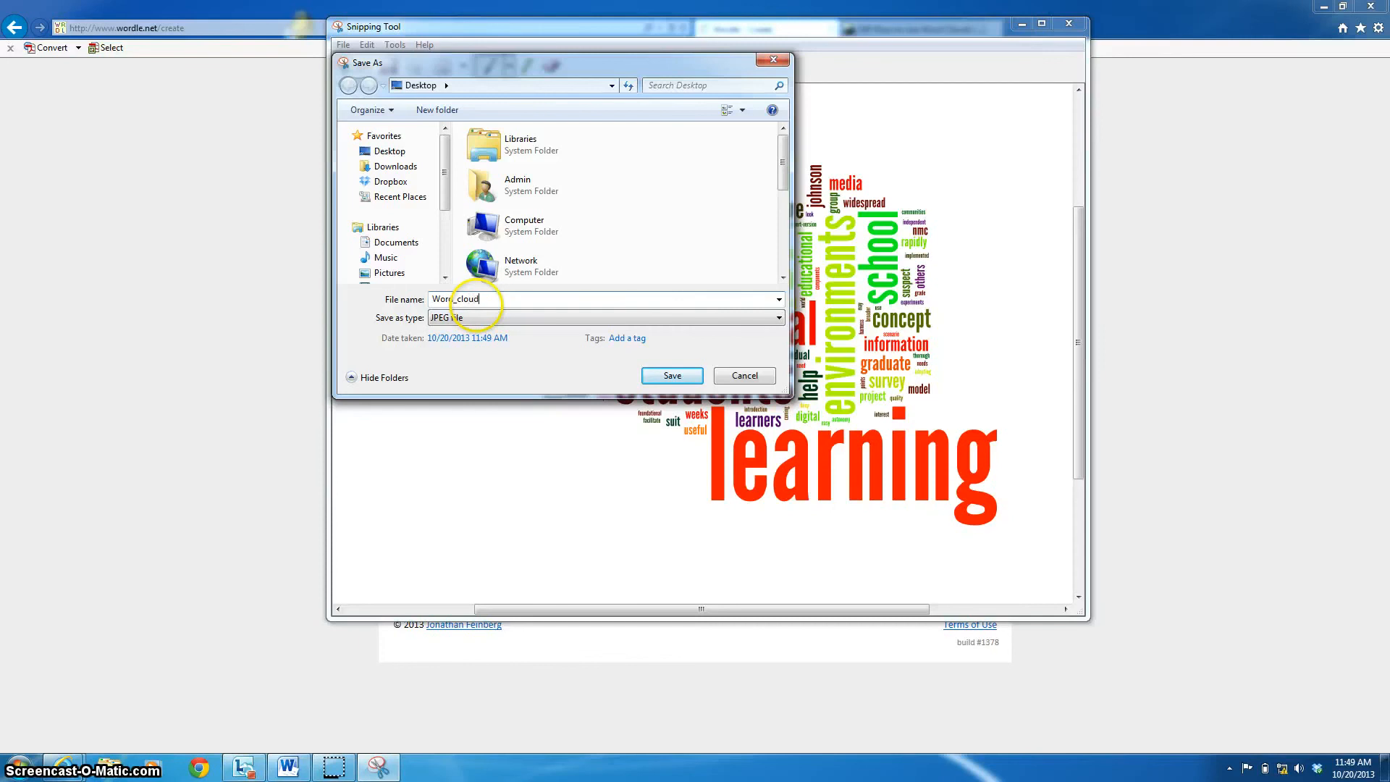
{"action": "type", "text": "_ex"}
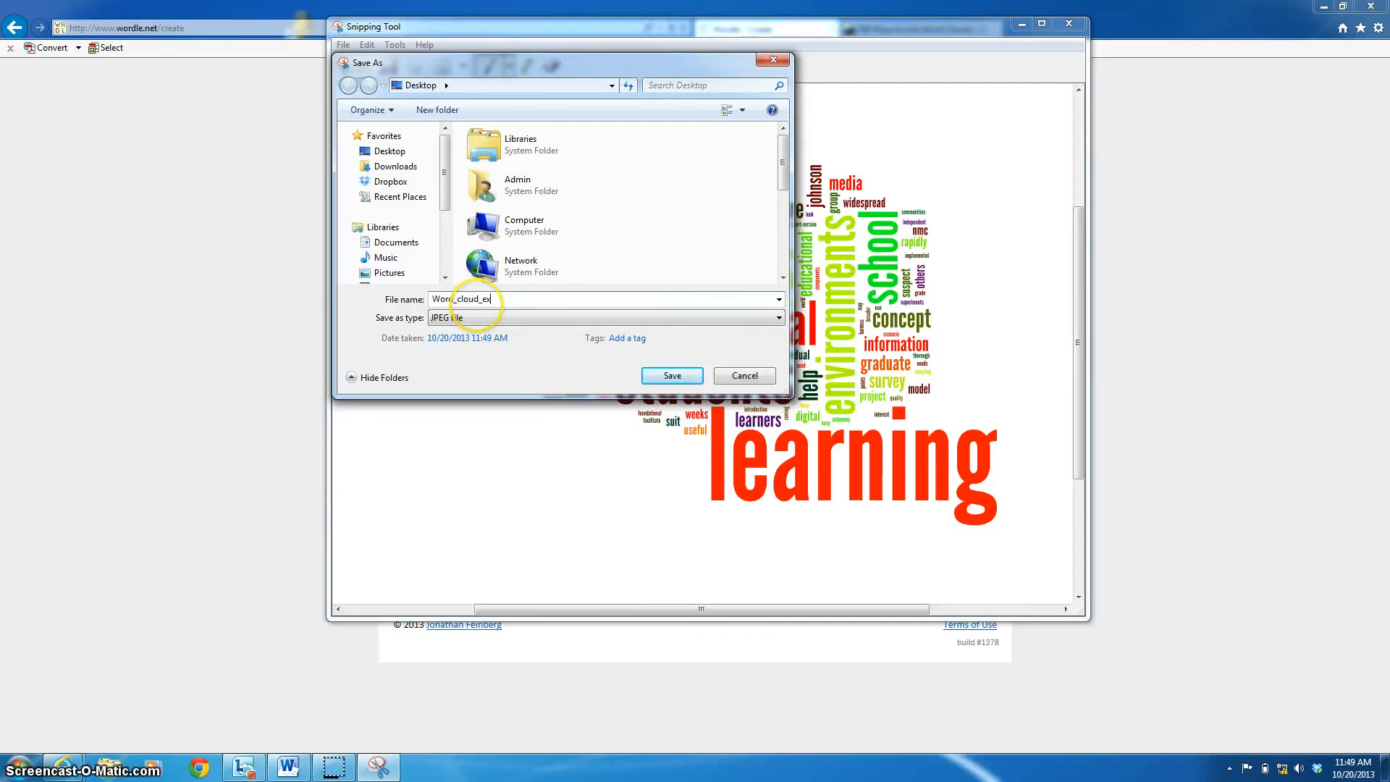
{"action": "type", "text": "ample"}
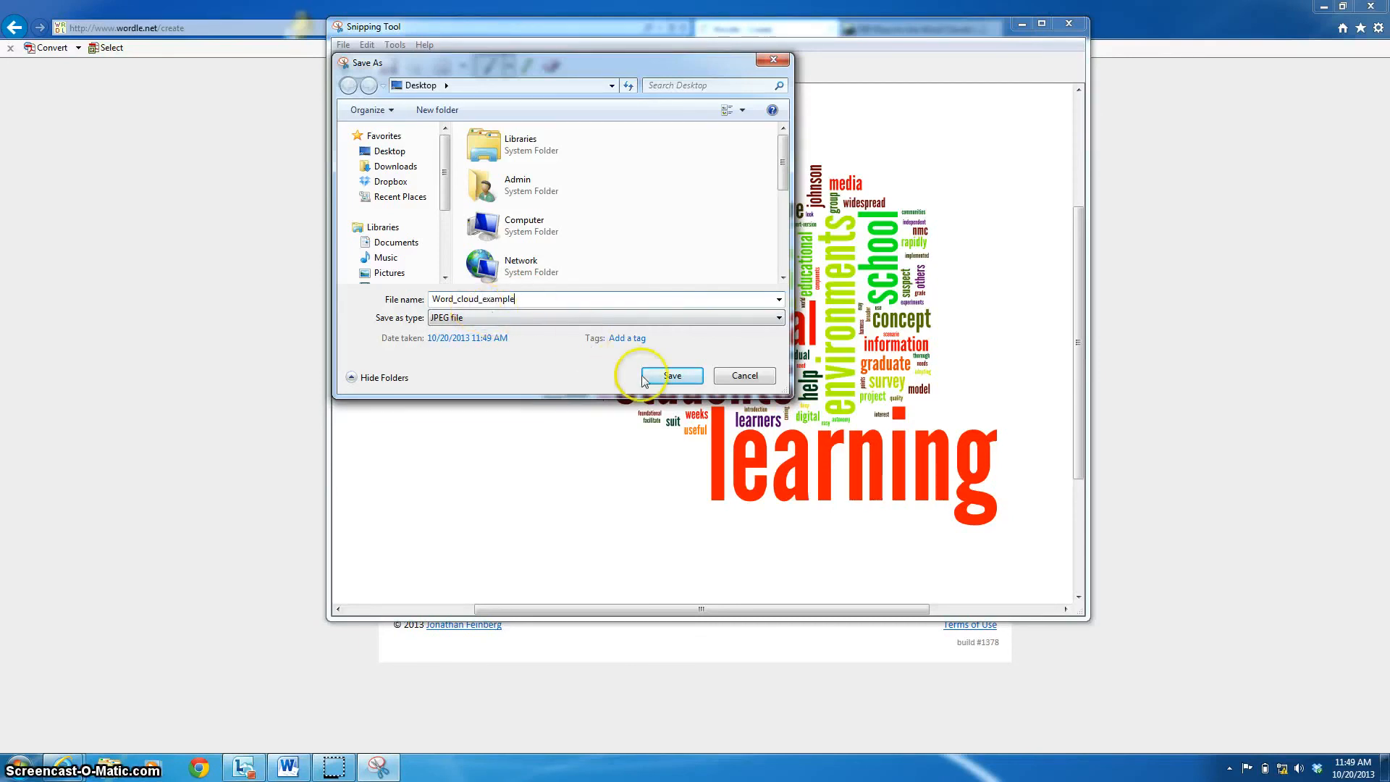
{"action": "left_click", "coordinate": [660, 376]}
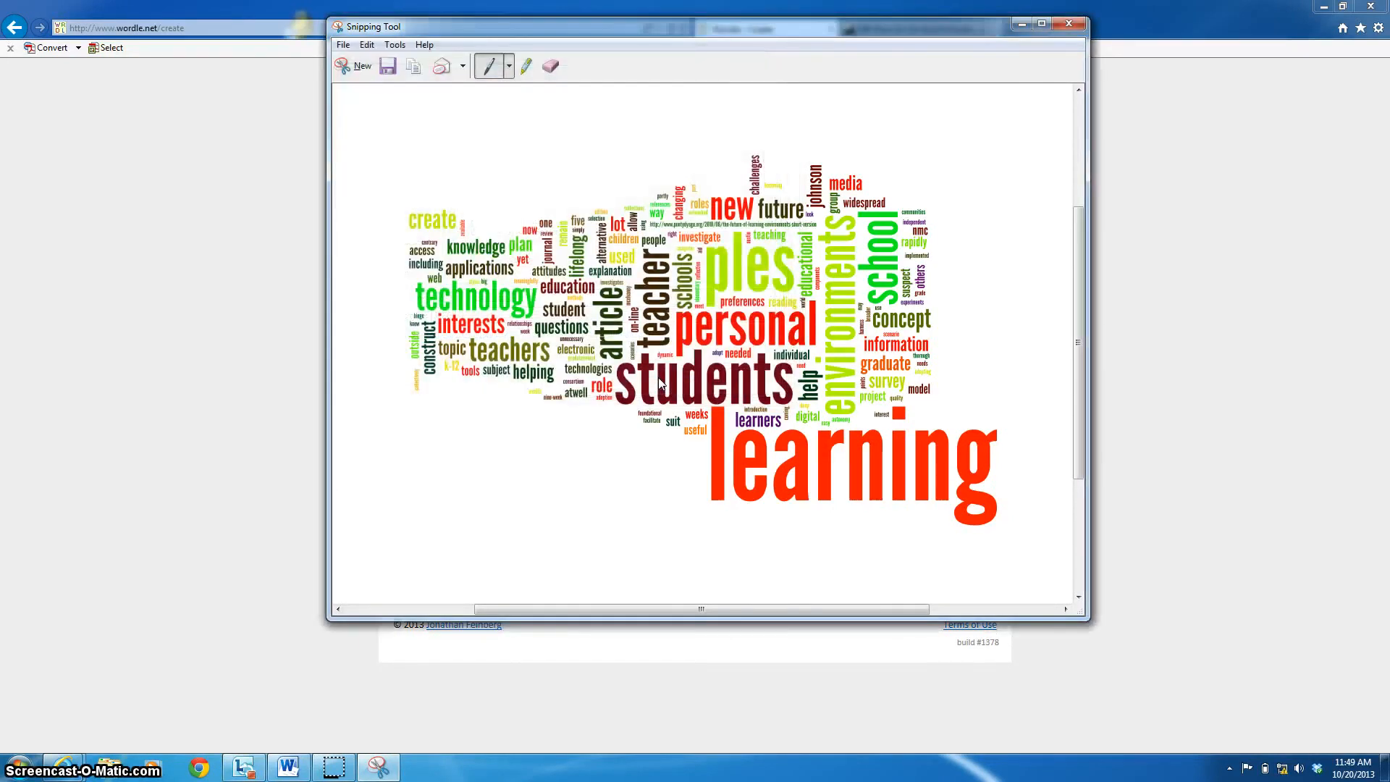
- Minimize the browser and move the Word and capture windows aside to uncover the saved image's desktop icon
{"action": "left_click", "coordinate": [1323, 5]}
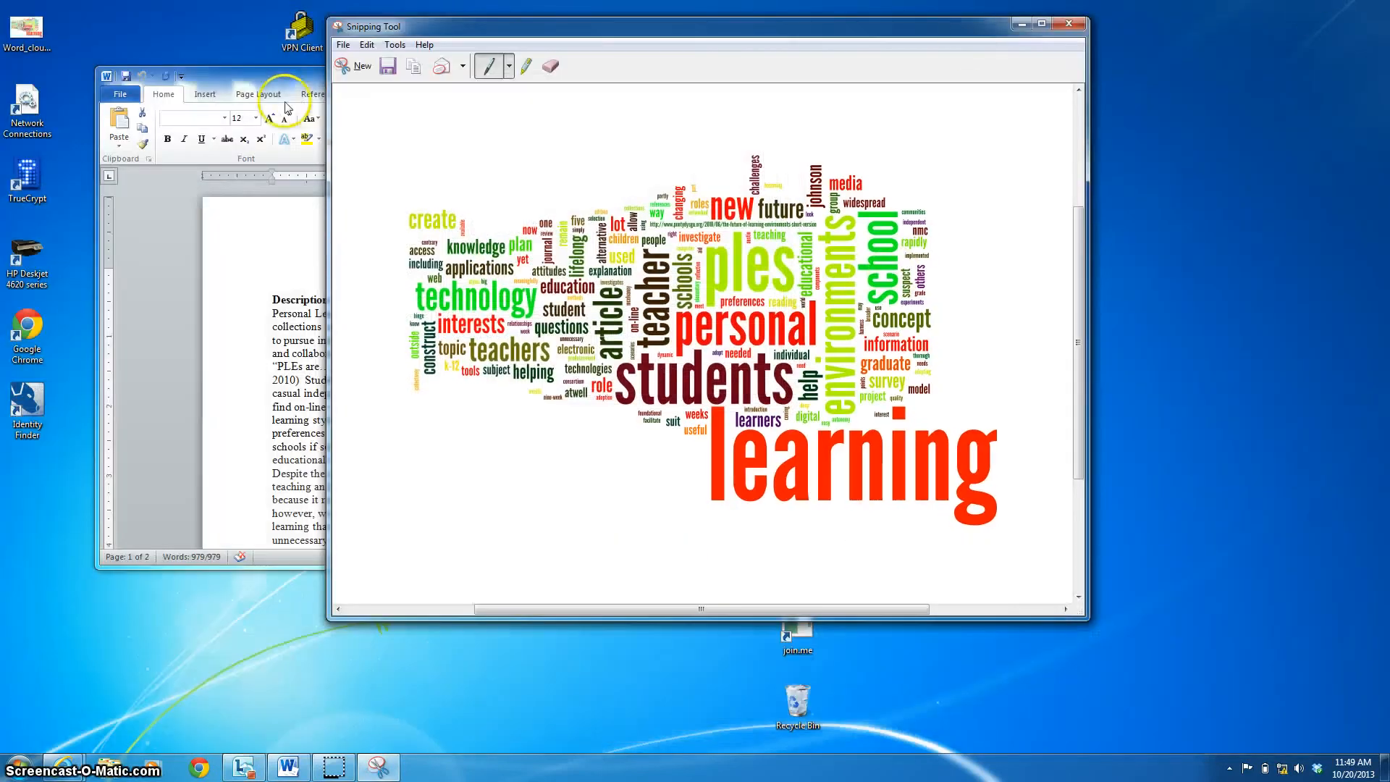
{"action": "left_click_drag", "start_coordinate": [202, 79], "coordinate": [505, 61]}
{"action": "left_click_drag", "start_coordinate": [404, 24], "coordinate": [548, 207]}
{"action": "left_click_drag", "start_coordinate": [26, 29], "coordinate": [247, 557]}
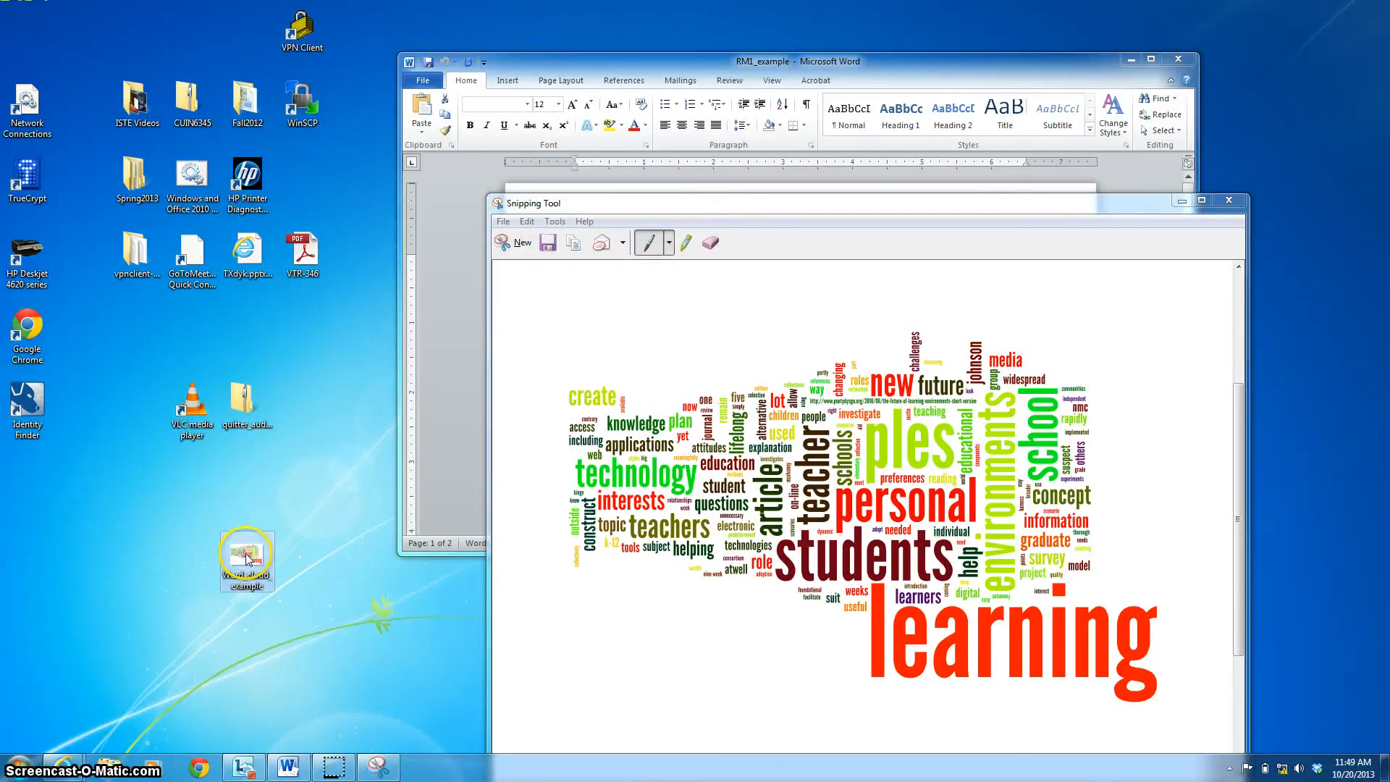
- Open Word_cloud_example in Windows Photo Viewer and enlarge its window
{"action": "double_click", "coordinate": [247, 558]}
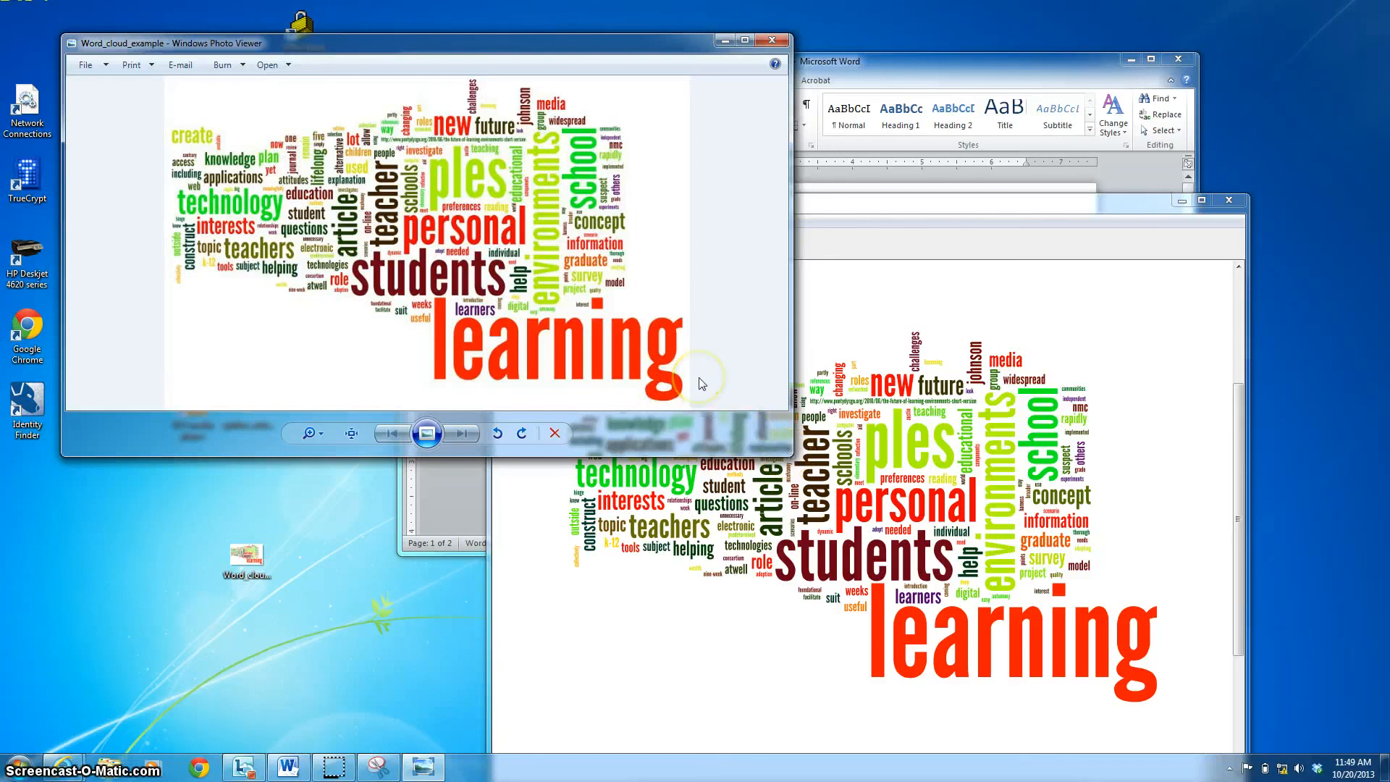
{"action": "left_click", "coordinate": [789, 452]}
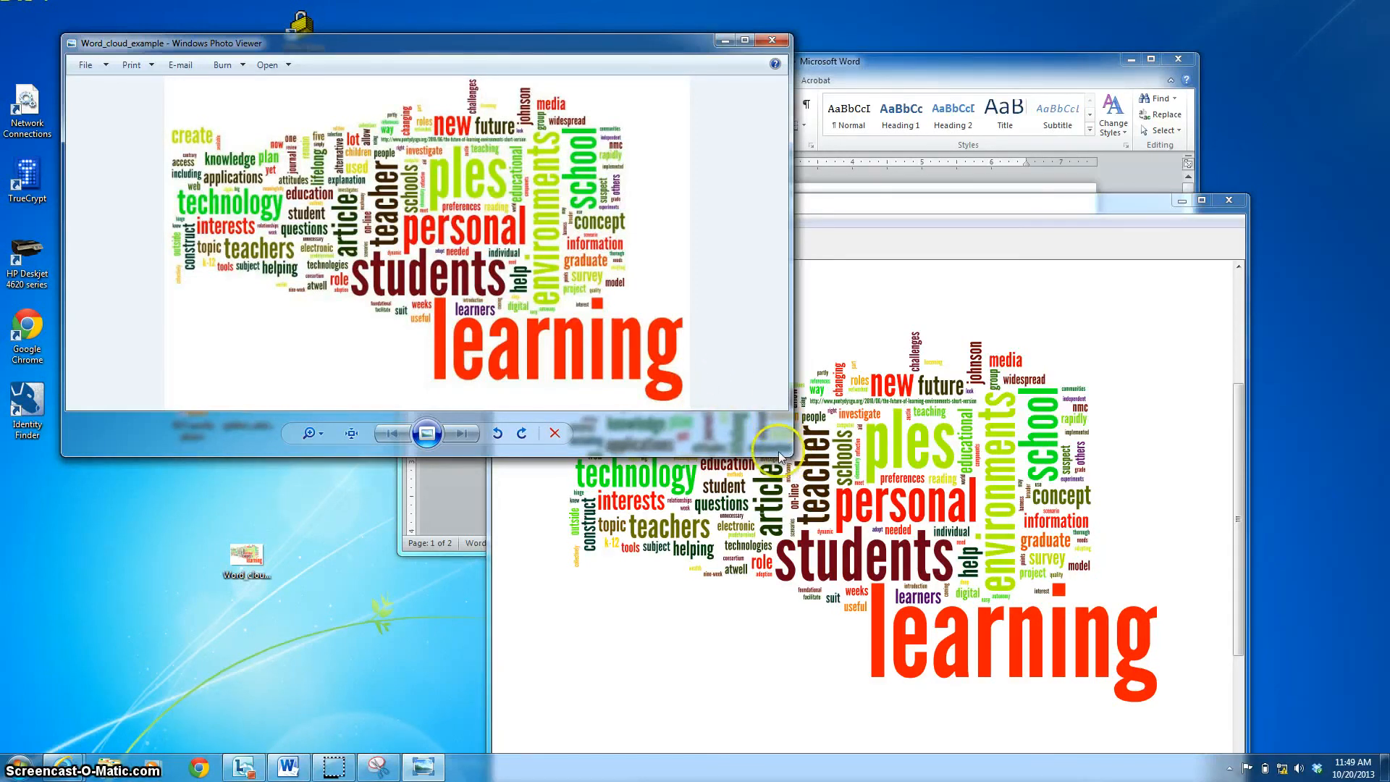
{"action": "mouse_move", "coordinate": [788, 451]}
{"action": "left_mouse_down"}
{"action": "mouse_move", "coordinate": [825, 475]}
{"action": "mouse_move", "coordinate": [800, 460]}
{"action": "left_mouse_up"}
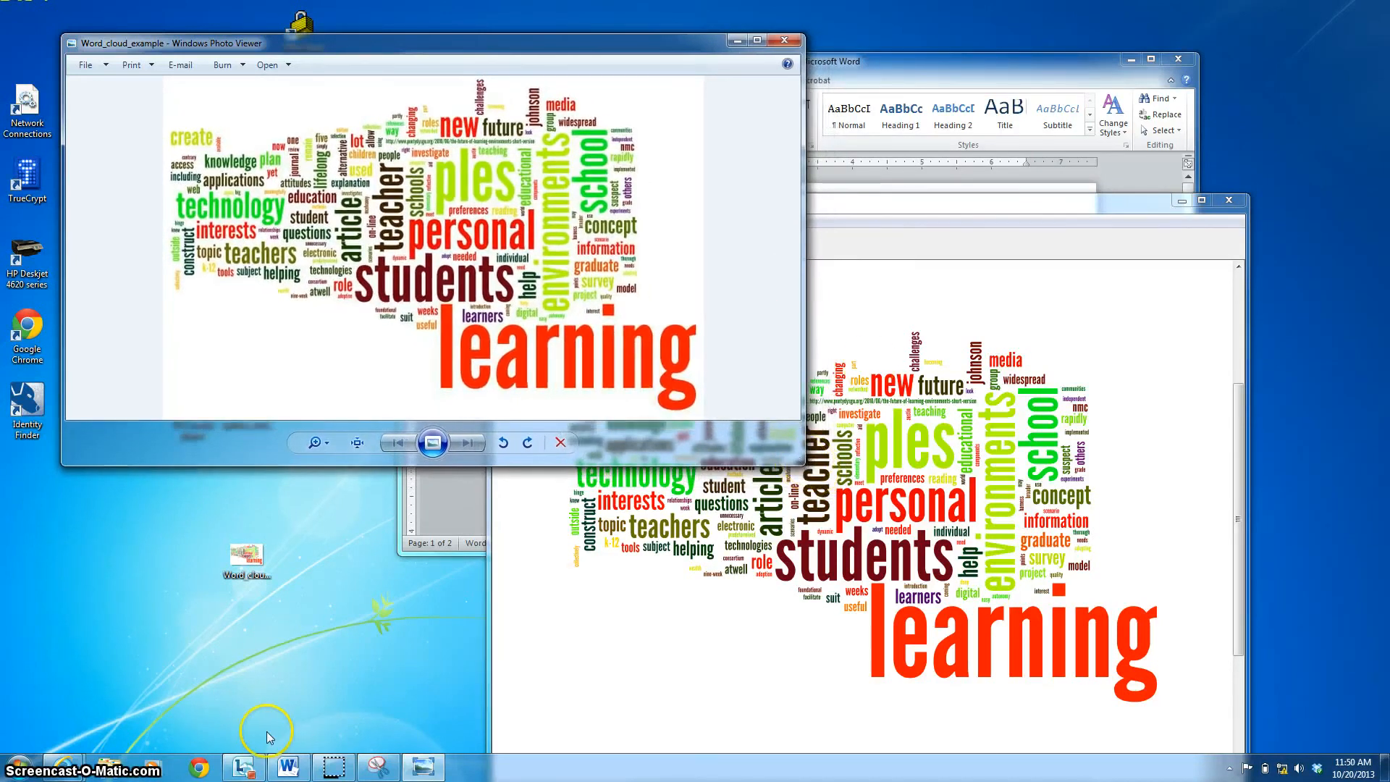